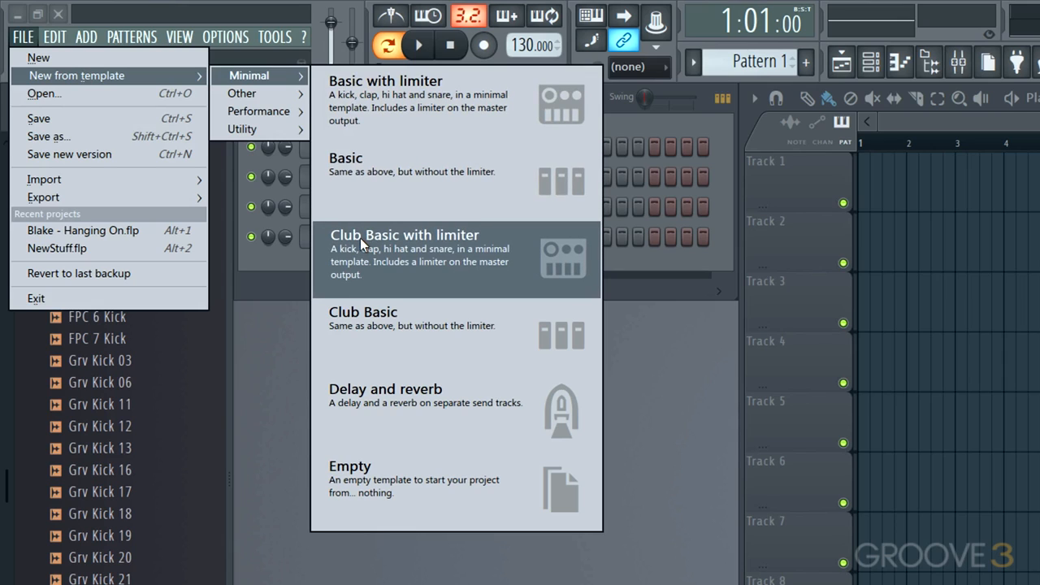
Step: Create a new project from the Club Basic with limiter template
click(360, 238)
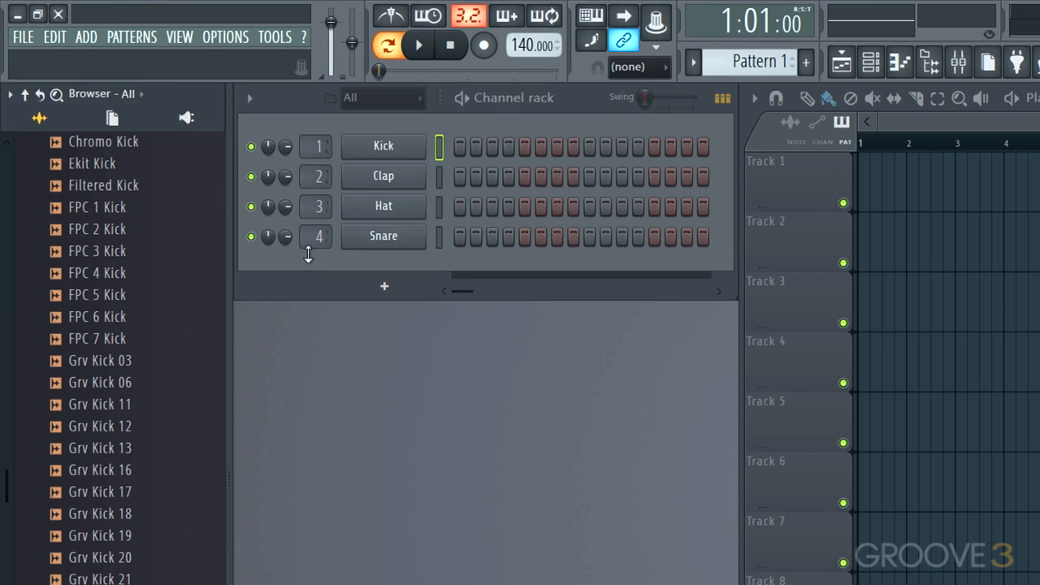
Step: Start a new project from the Empty template instead
click(35, 37)
mouse_move(49, 75)
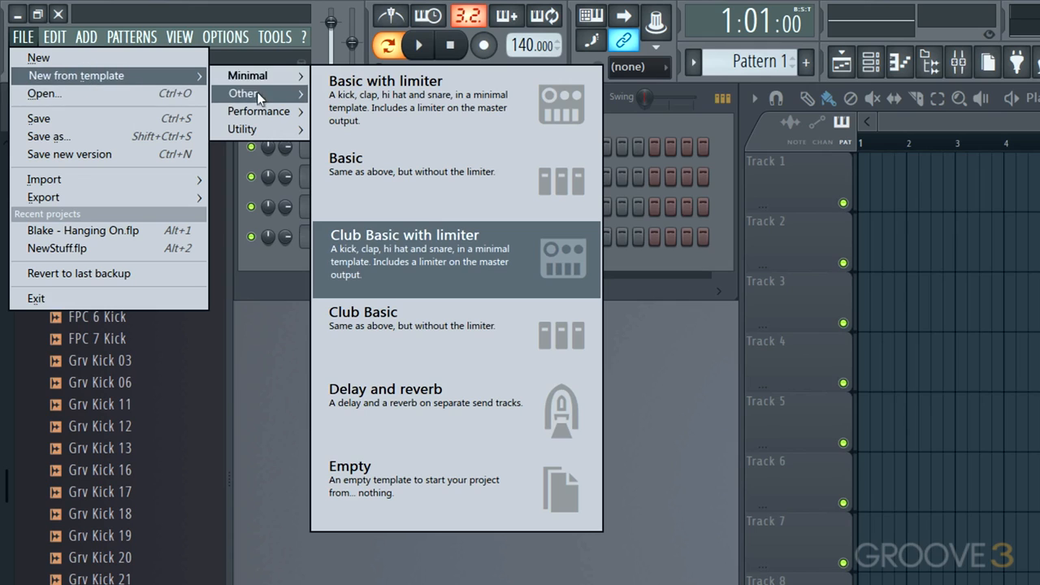
click(381, 498)
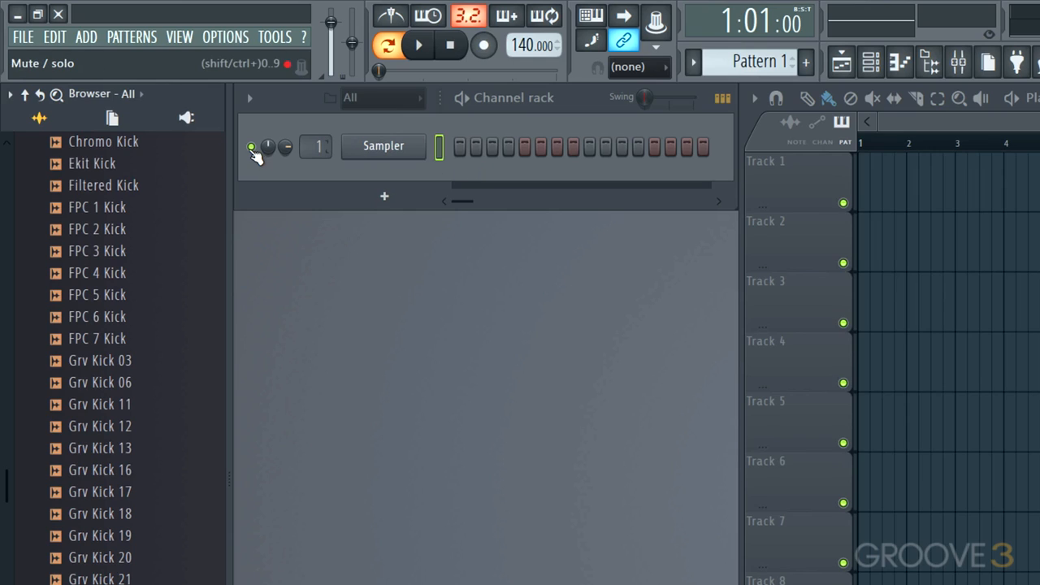
Step: Examine the Sampler channel controls and the plugin list offered for adding new channels
click(252, 148)
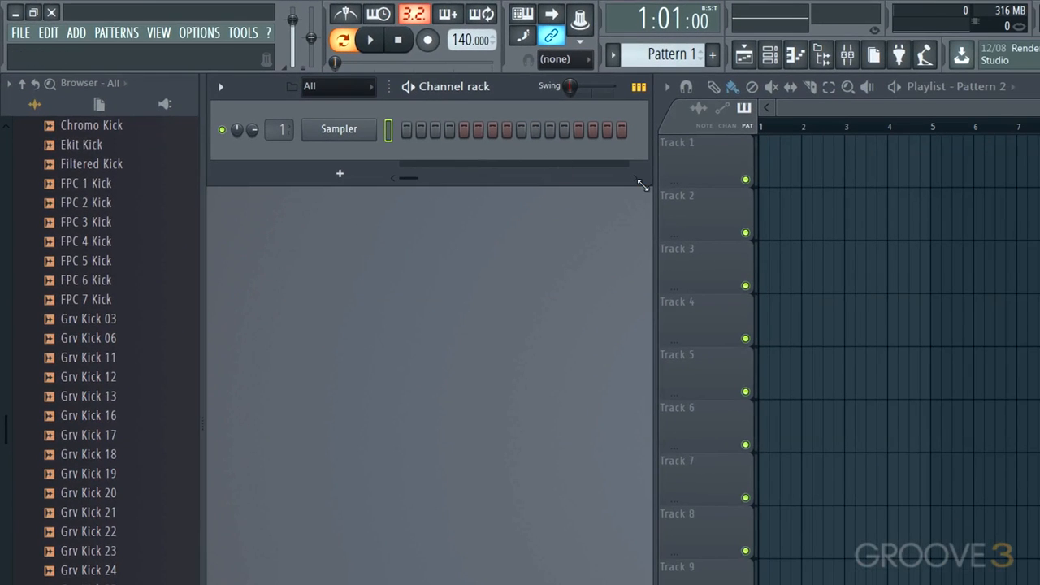
mouse_move(646, 176)
mouse_down()
mouse_move(964, 208)
mouse_move(637, 160)
mouse_up()
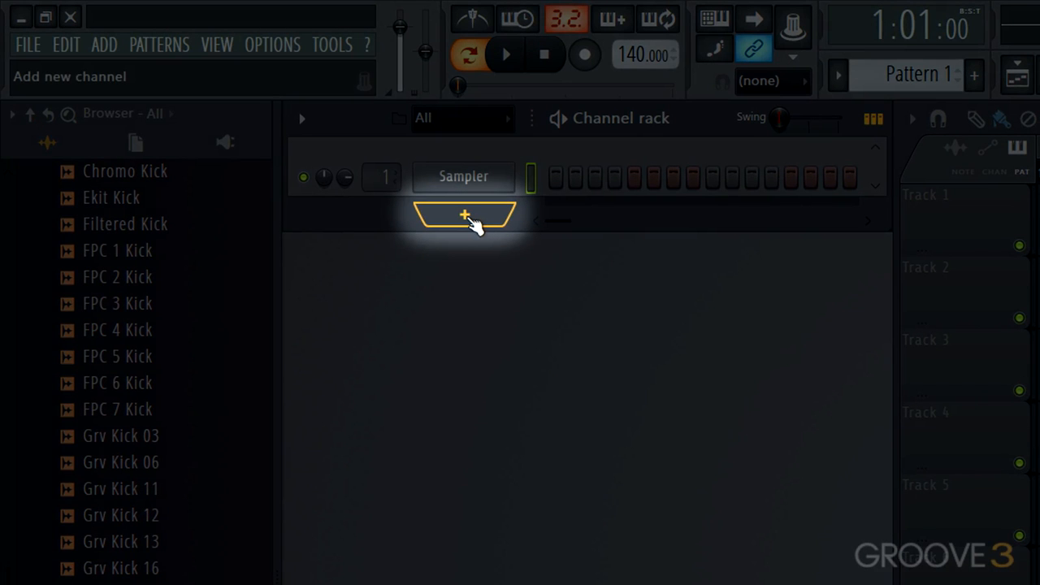
click(470, 218)
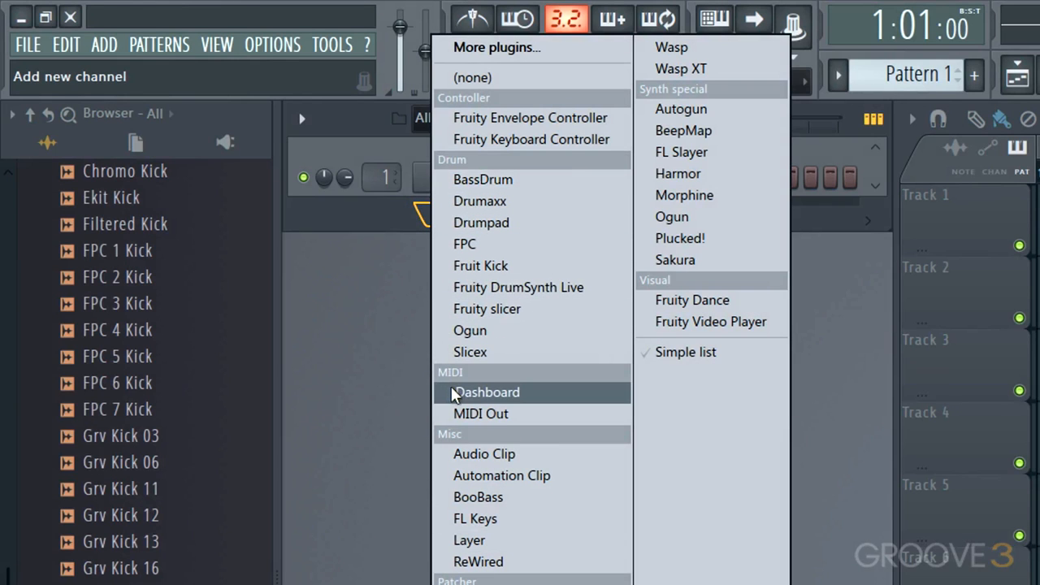
click(348, 303)
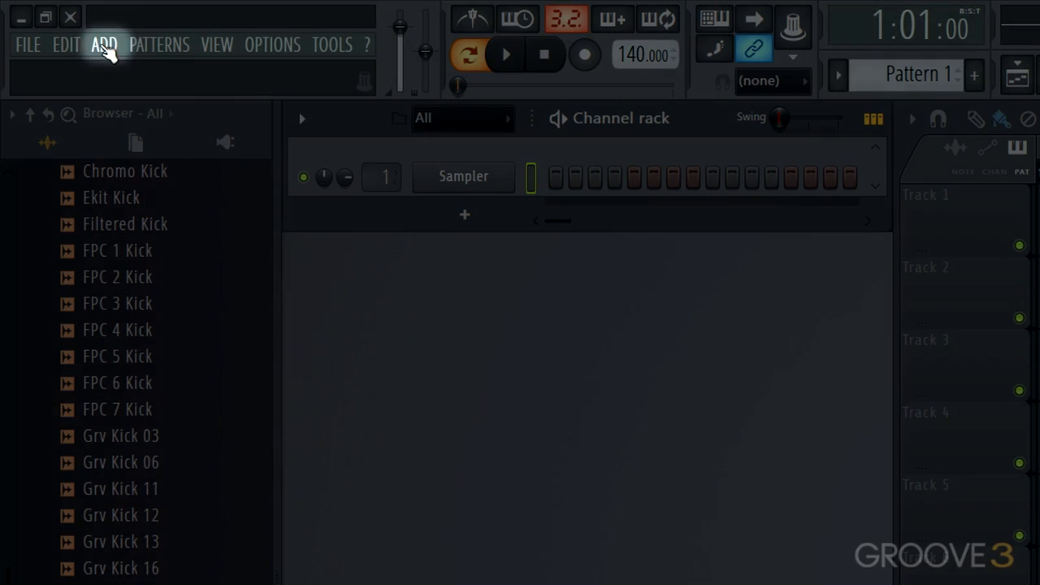
click(104, 44)
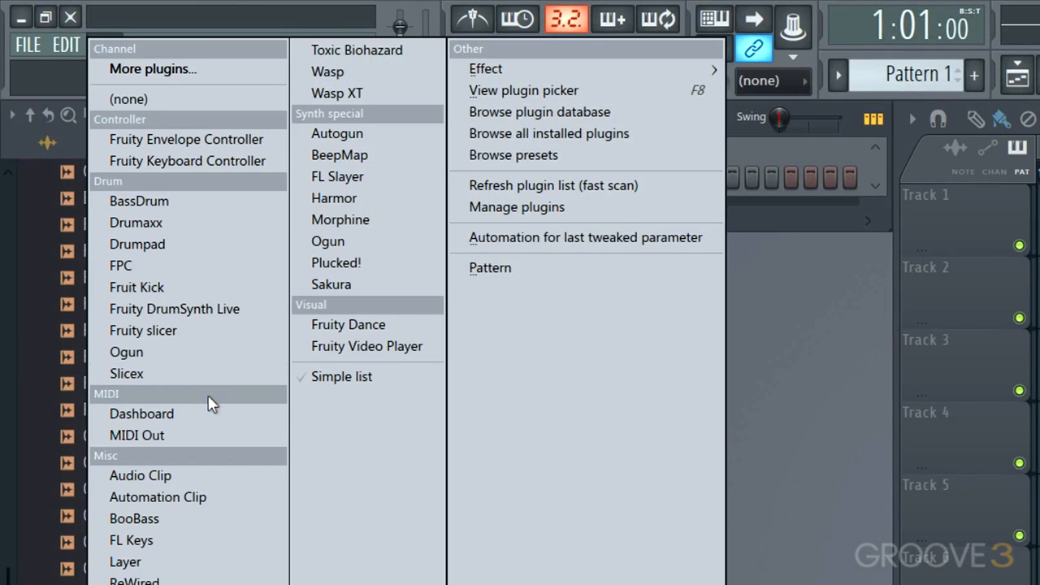
click(762, 401)
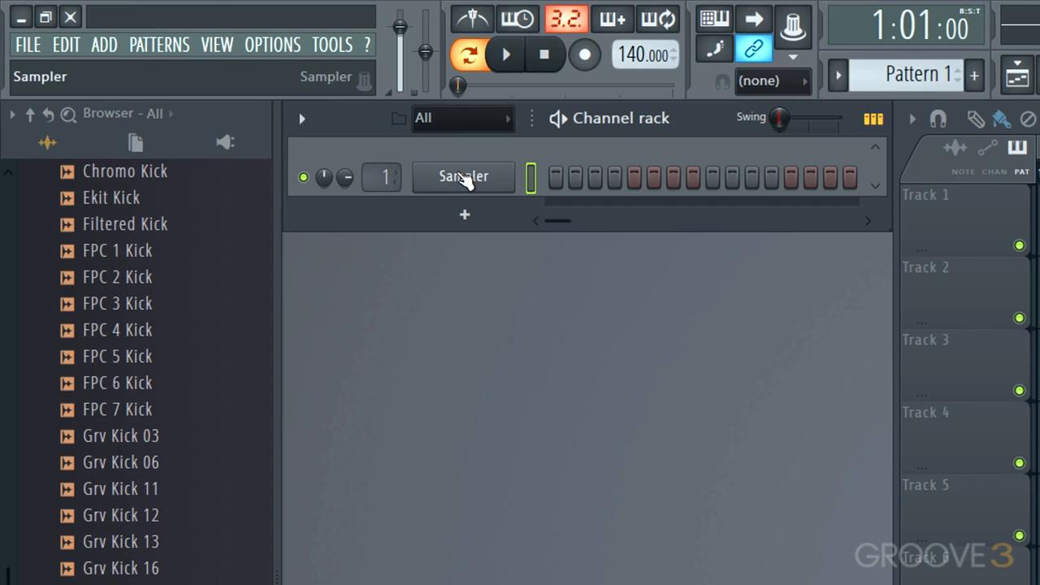
Step: Examine the Sampler channel's context menu options
right_click(465, 178)
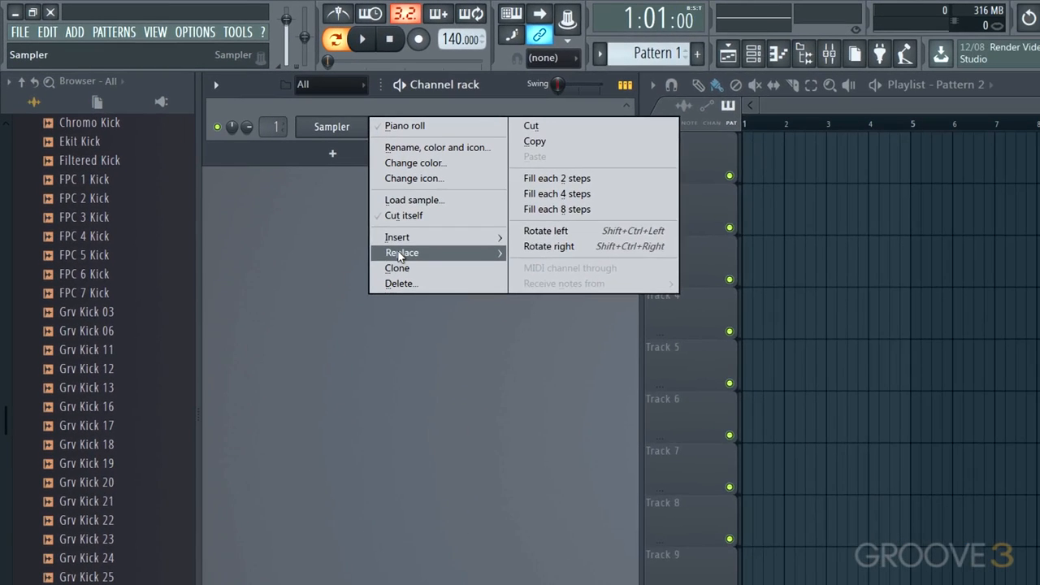
mouse_move(568, 353)
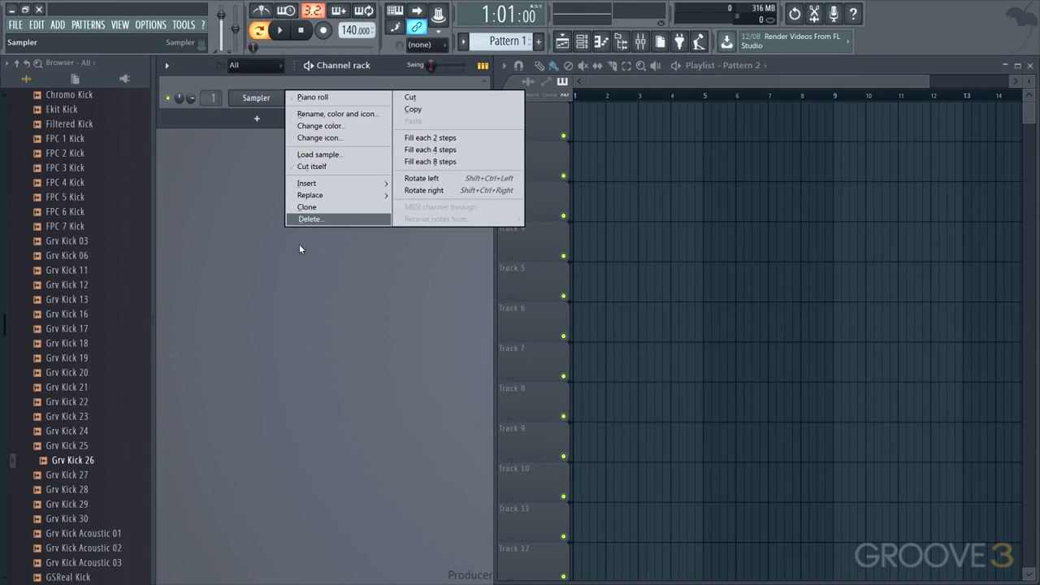
click(245, 286)
Step: Browse the browser's Current project and Plugin database views, then return to the All view
scroll(97, 203, up, 10)
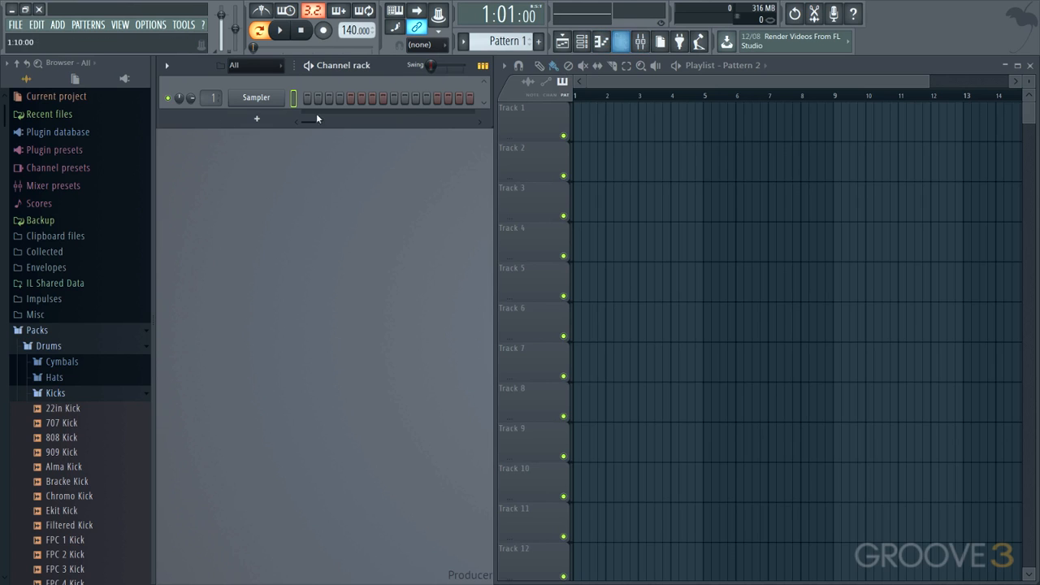
click(28, 331)
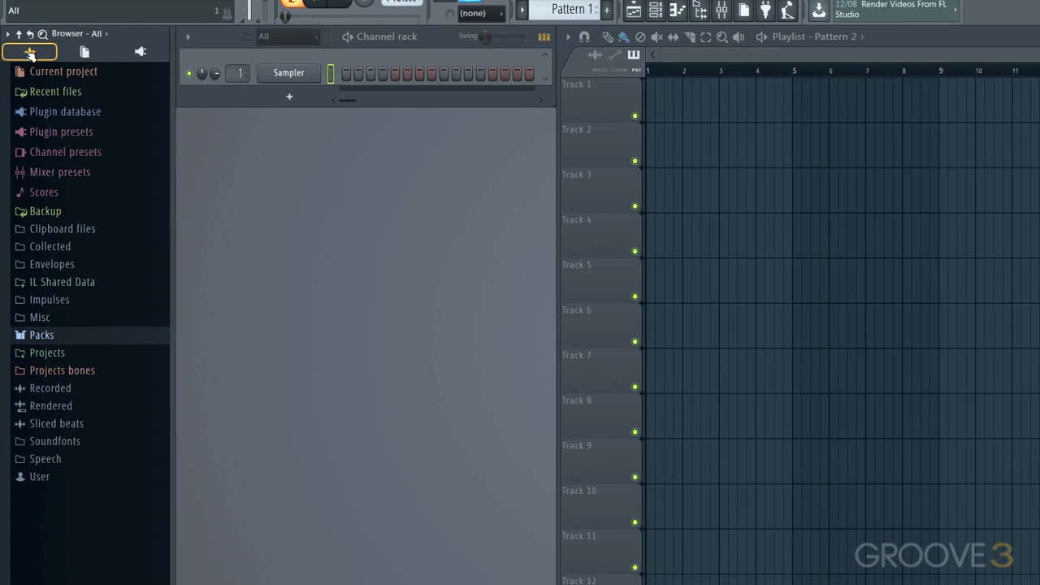
click(89, 52)
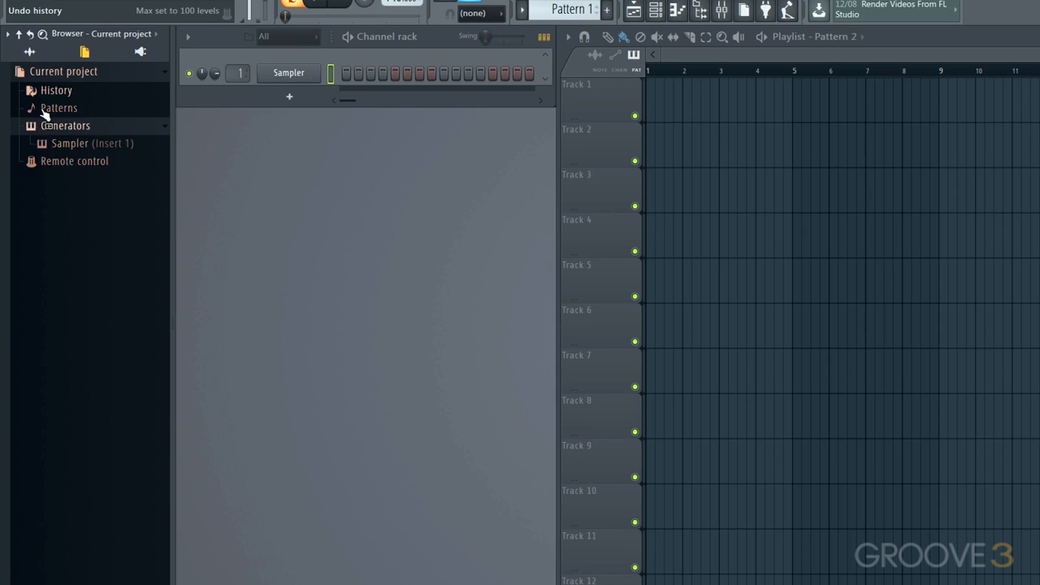
click(141, 52)
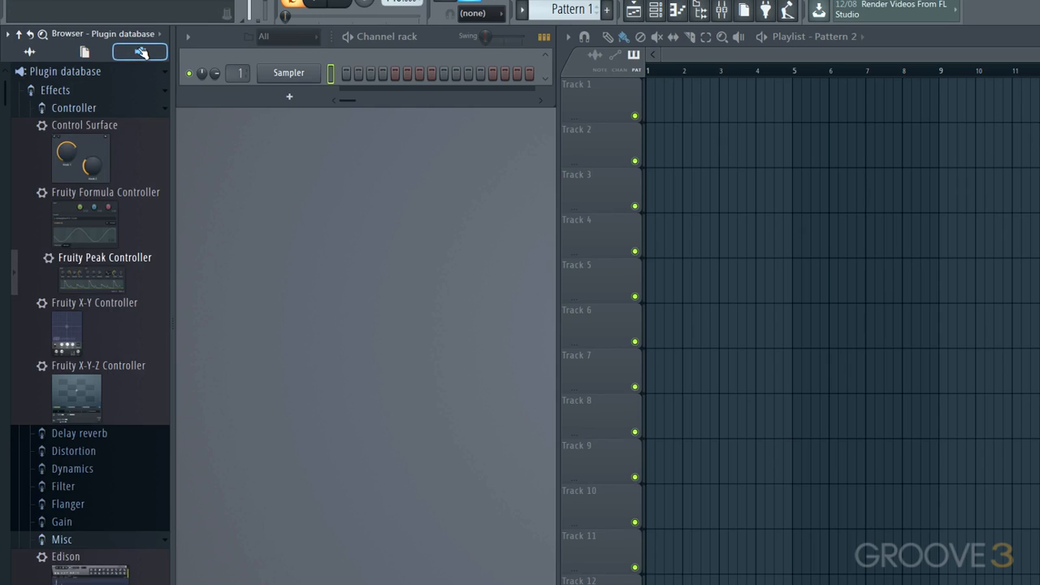
click(30, 52)
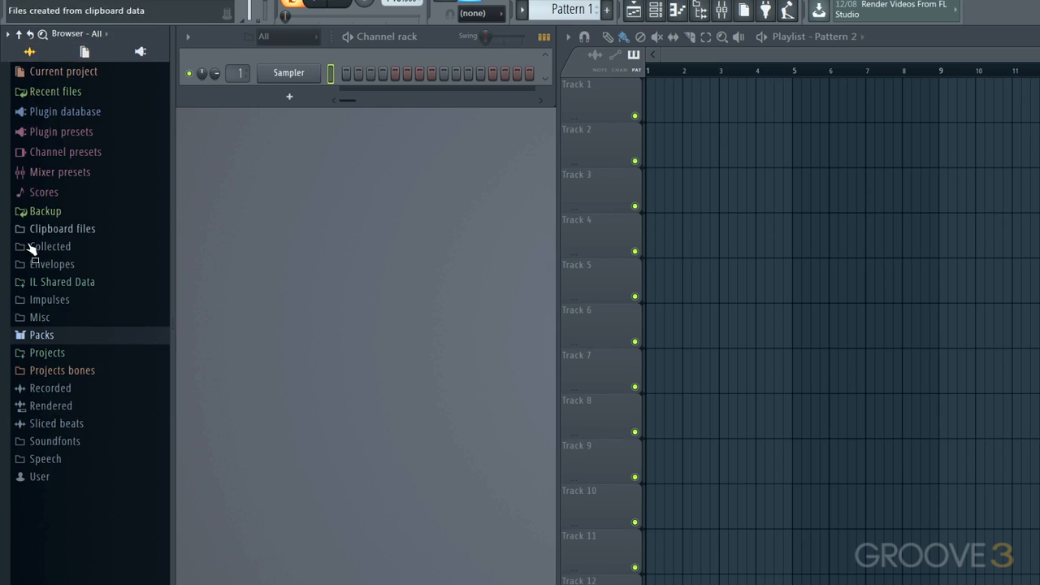
Step: Open the Kicks folder under Packs > Drums in the browser
click(44, 335)
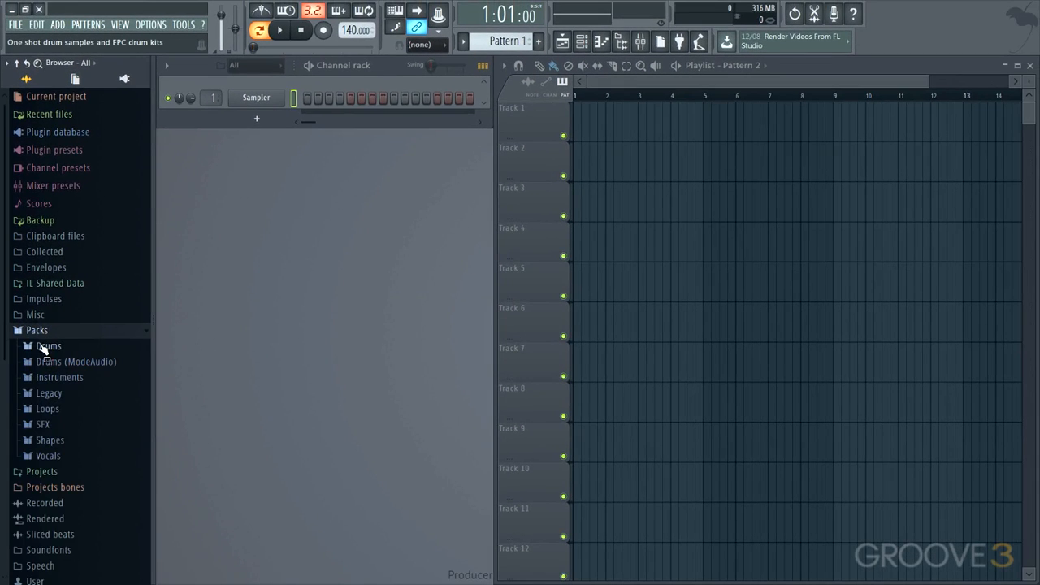
click(45, 347)
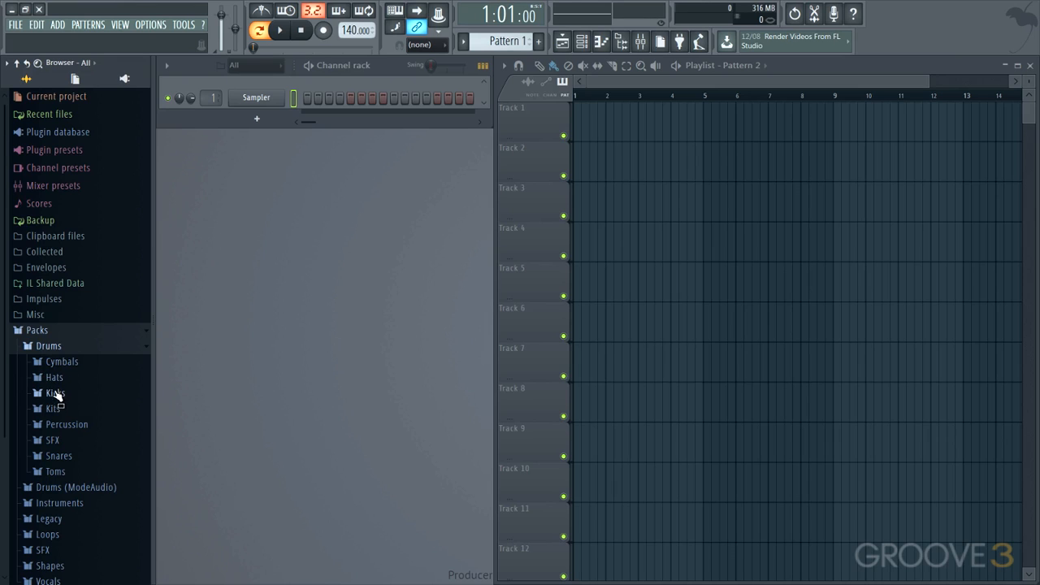
click(59, 394)
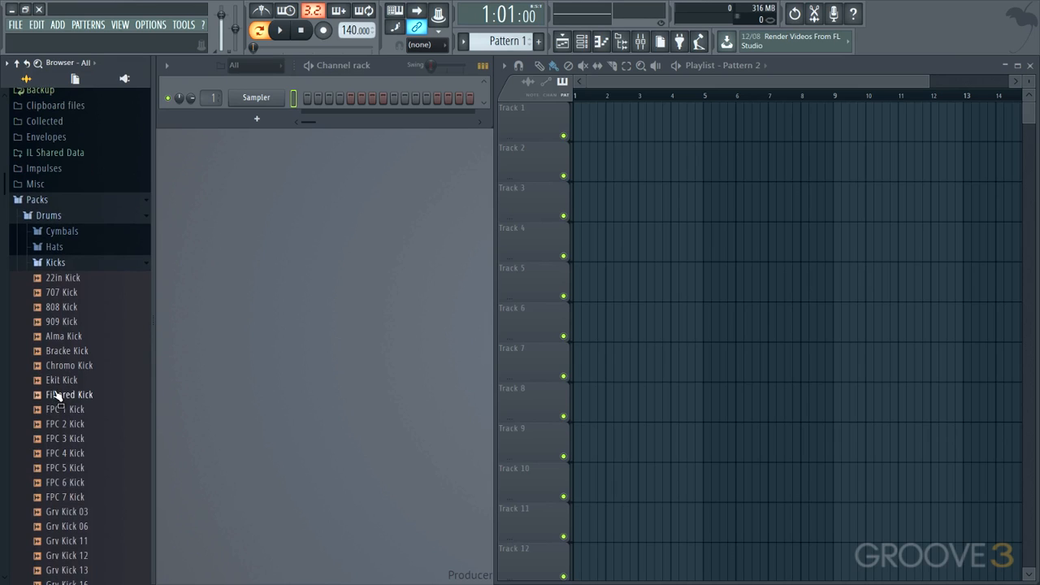
Step: Preview several kick samples and send 707 Kick into the selected Sampler channel
click(64, 294)
click(61, 322)
click(60, 351)
click(69, 293)
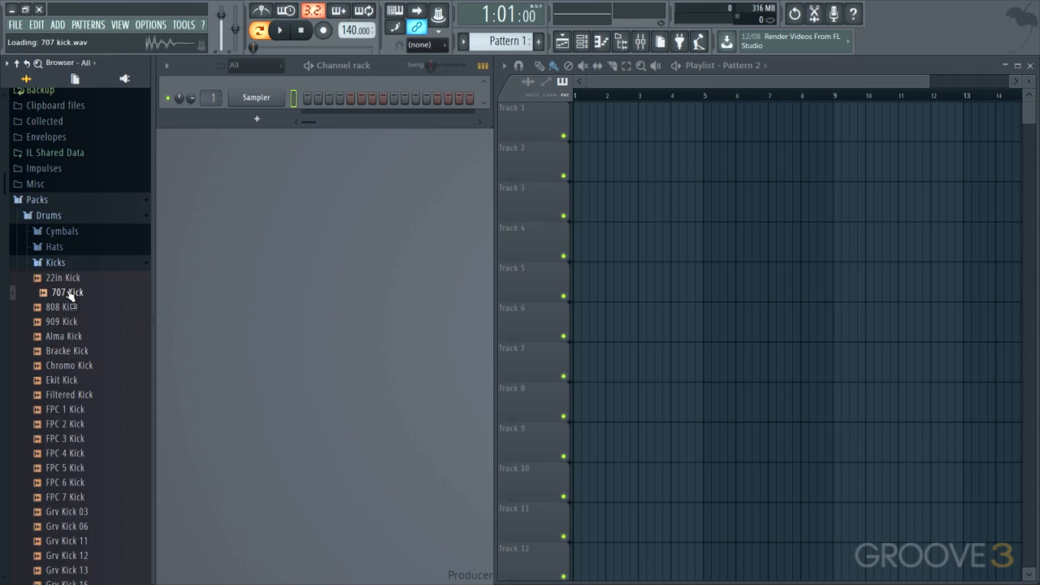
right_click(69, 294)
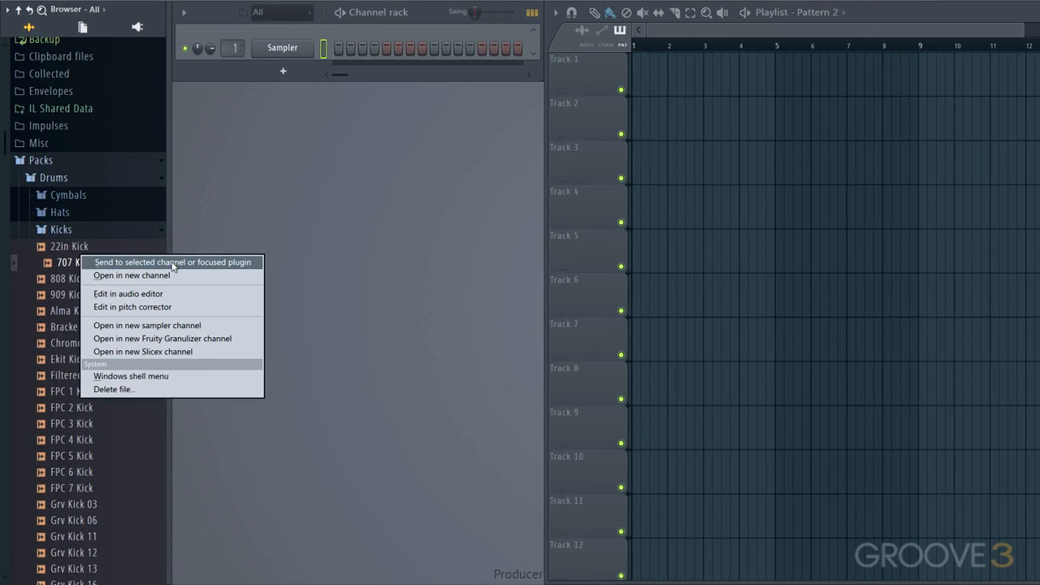
click(173, 262)
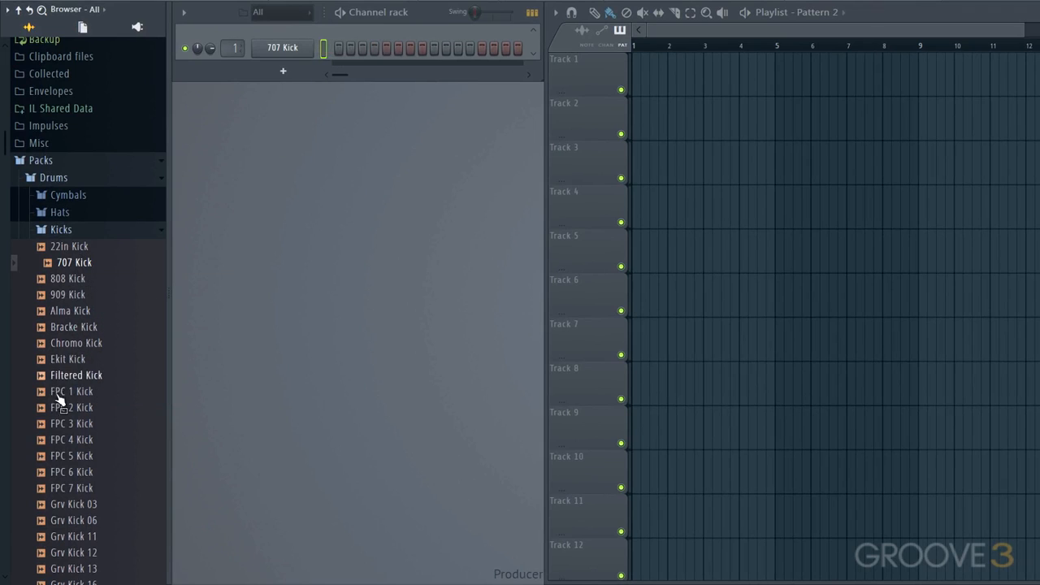
Step: Preview more kicks and add Grv Kick 06 as a new channel in the channel rack
click(68, 473)
click(75, 523)
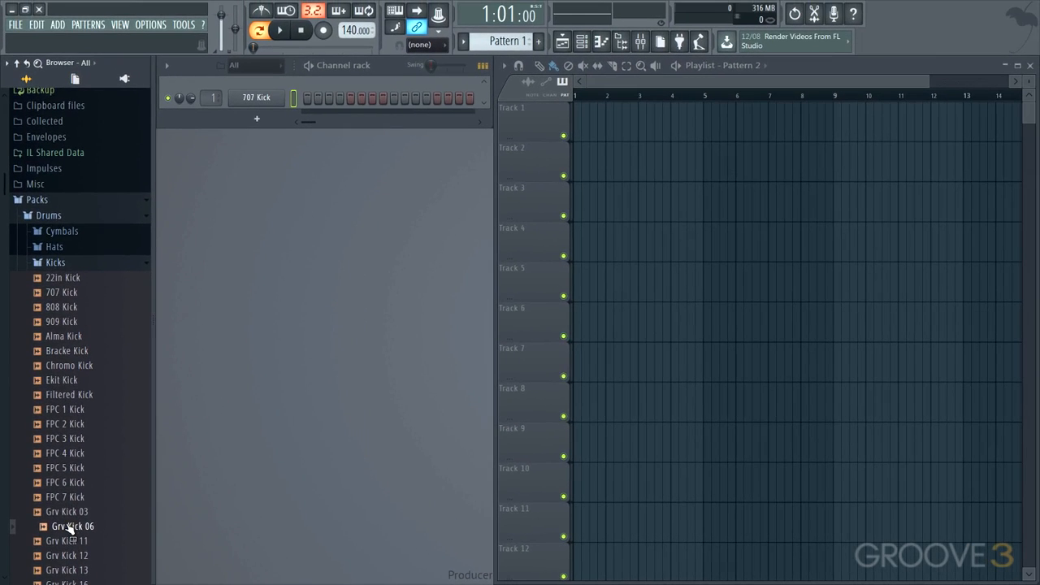
click(305, 138)
drag(301, 127, 304, 140)
drag(72, 528, 282, 119)
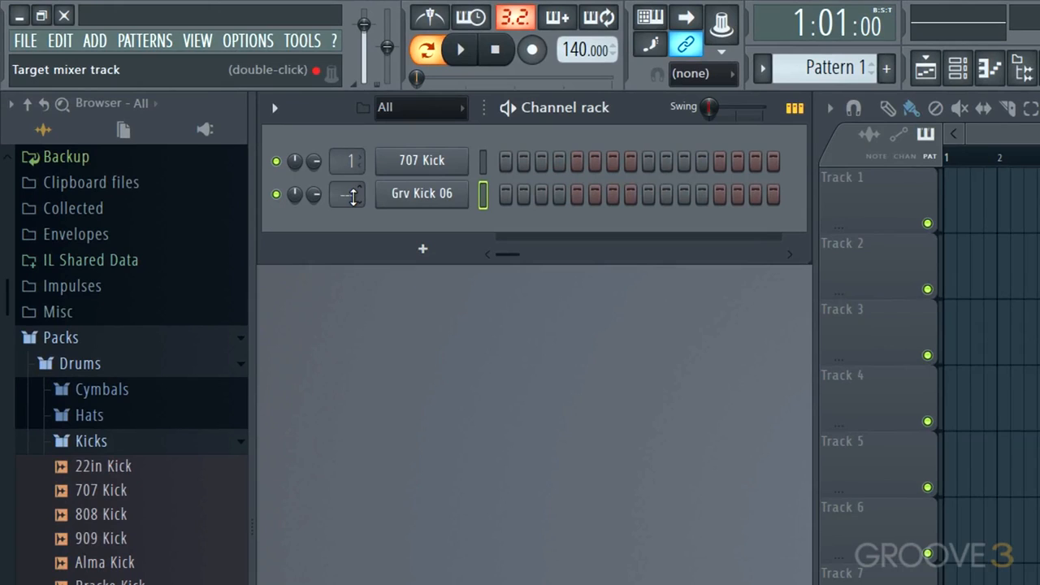
Step: Open the Hats folder and add 909 CH 2 as a new channel
drag(353, 197, 352, 183)
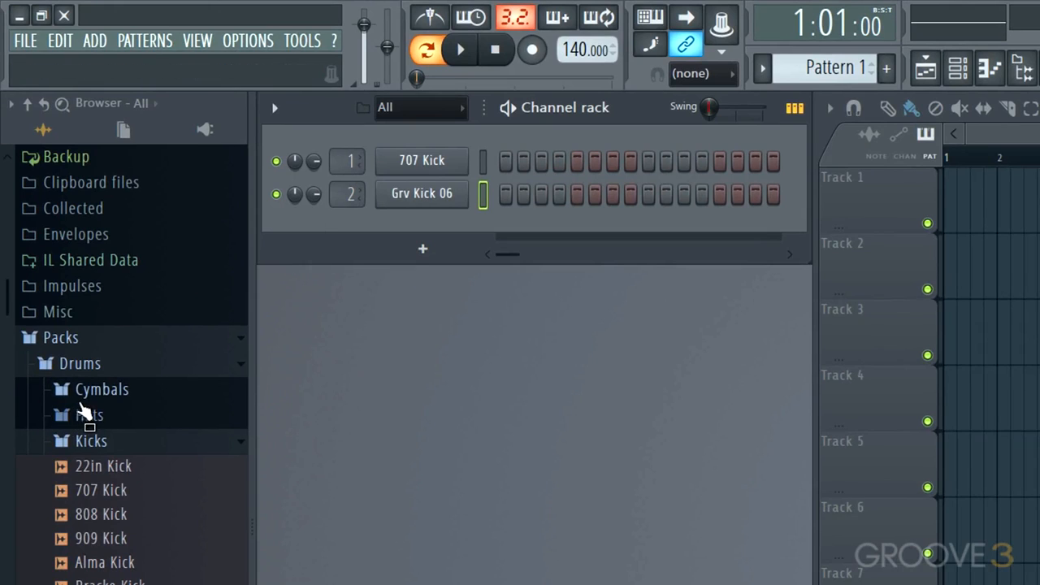
click(91, 414)
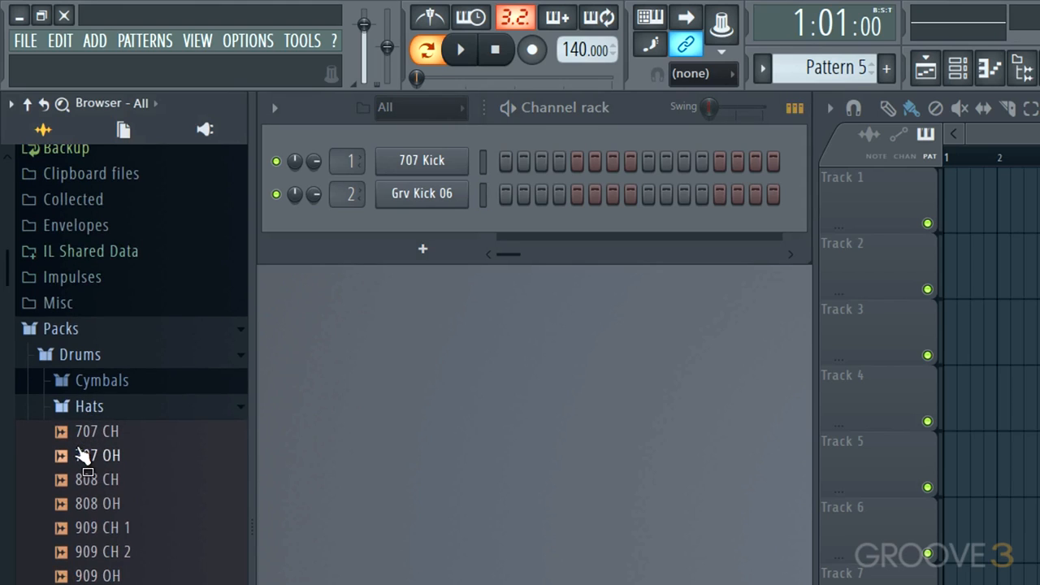
drag(79, 455, 443, 221)
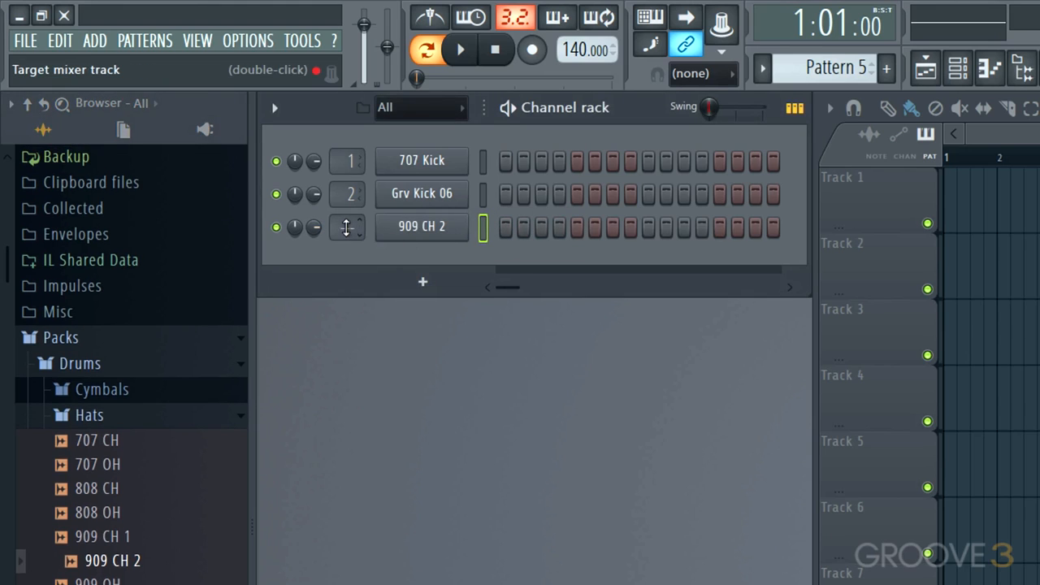
Step: Open the Snares folder and preview several snare samples
scroll(347, 226, up, 1)
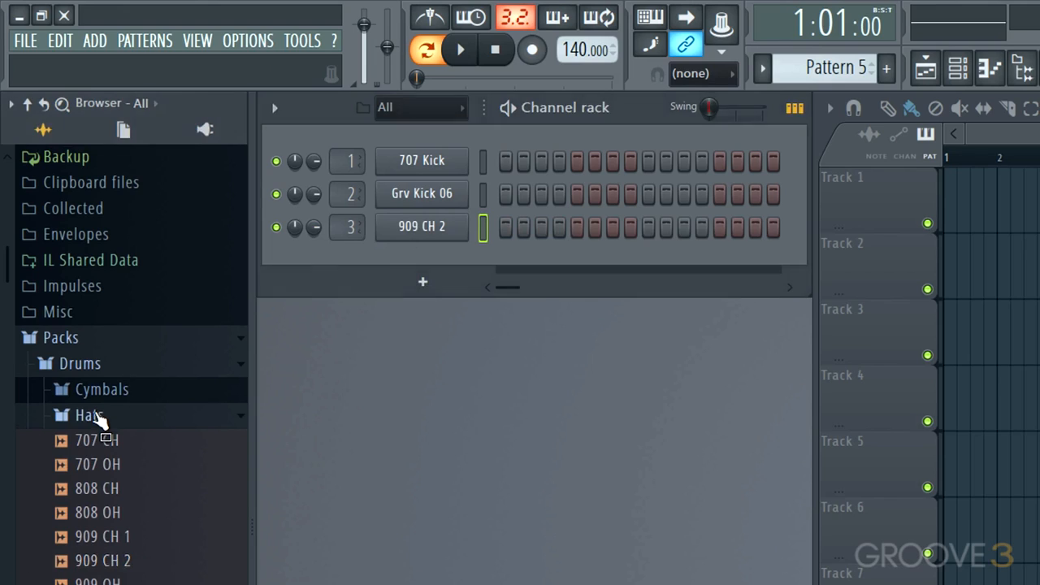
click(71, 416)
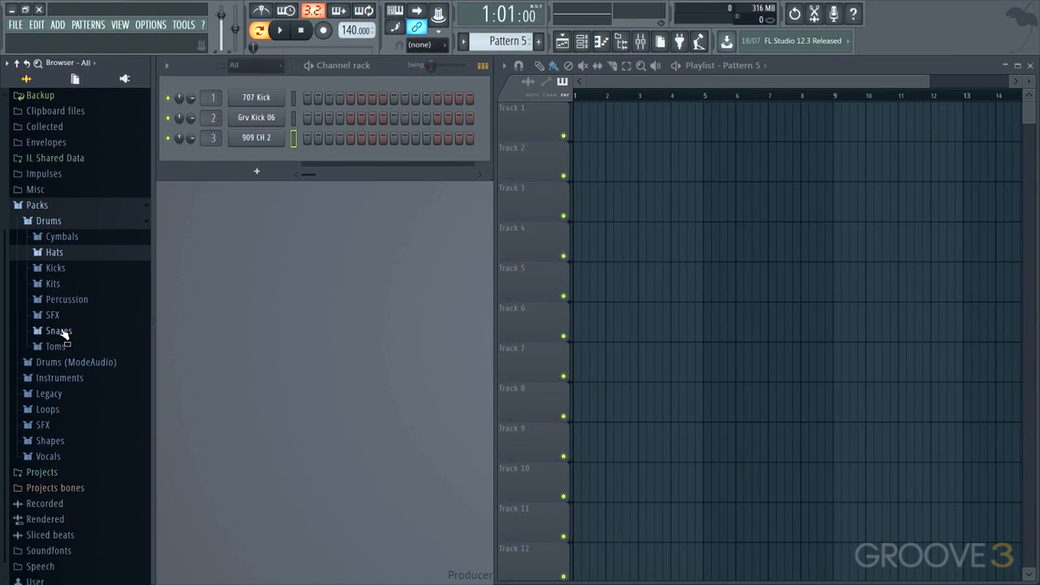
click(58, 331)
scroll(74, 383, down, 6)
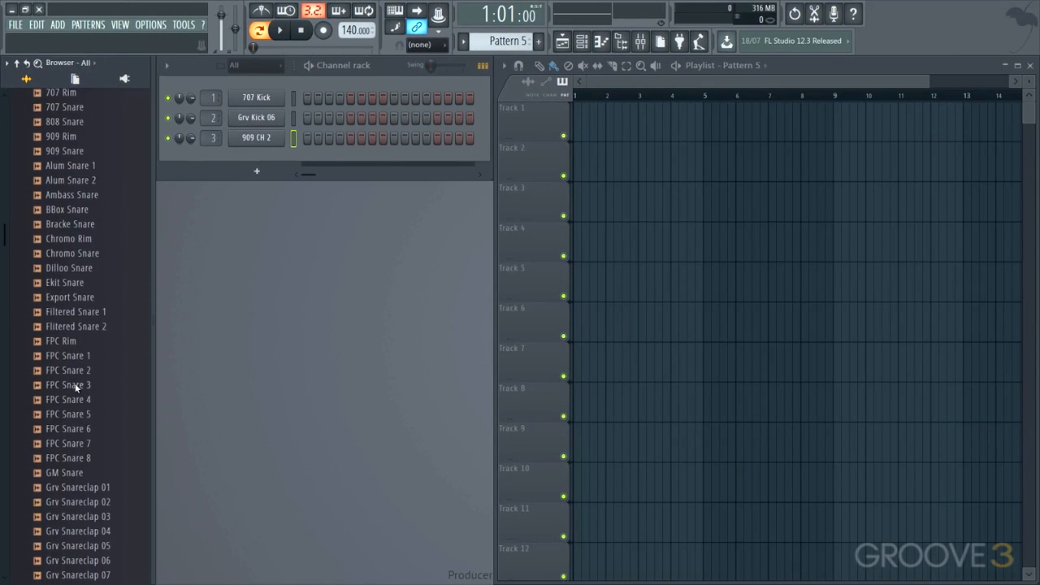
click(75, 180)
click(71, 151)
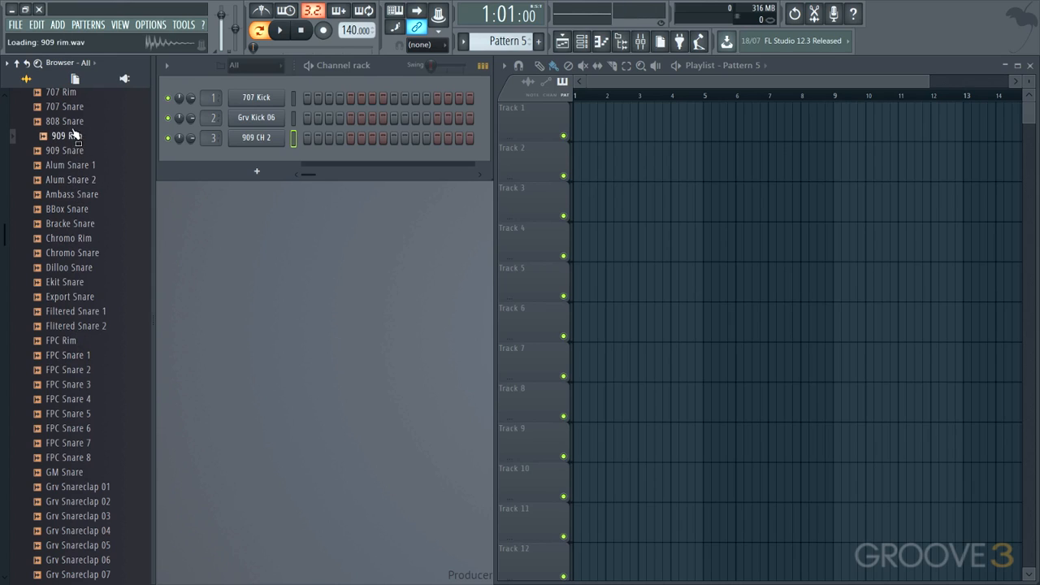
click(77, 121)
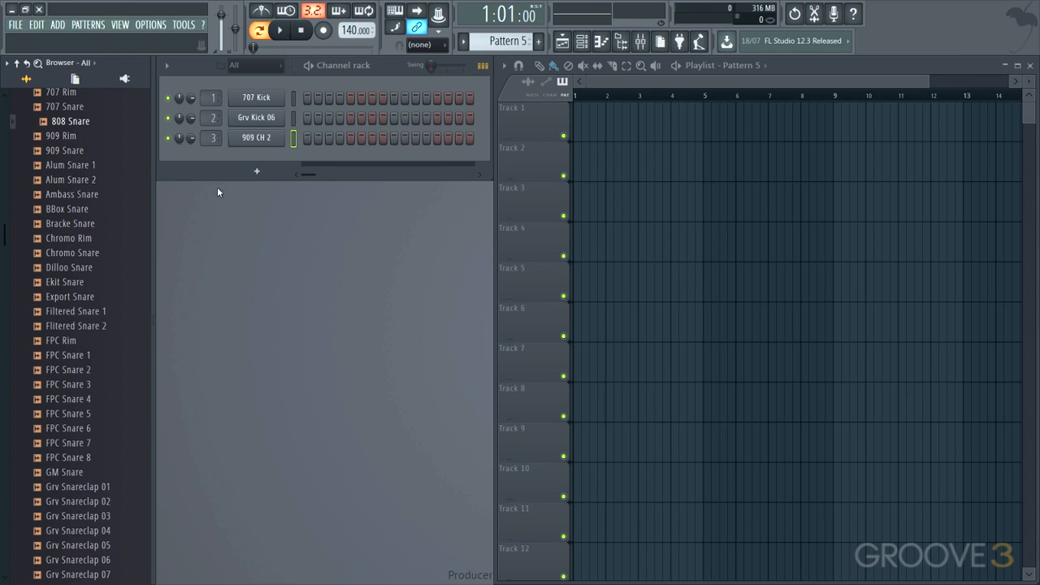
Step: Add a new Sampler channel, load 808 Snare into it, and route it to mixer insert 4
click(257, 170)
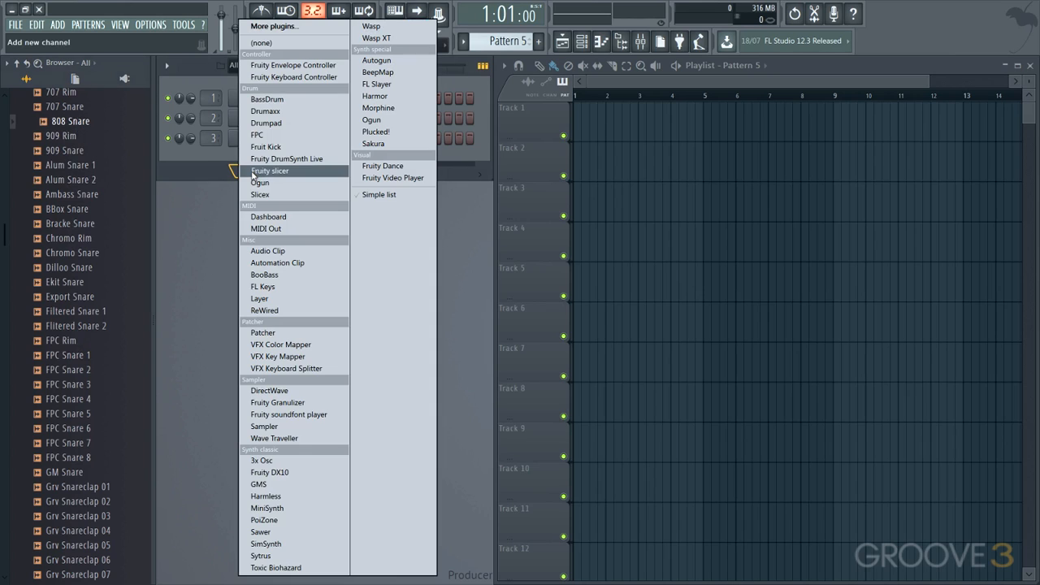
click(272, 43)
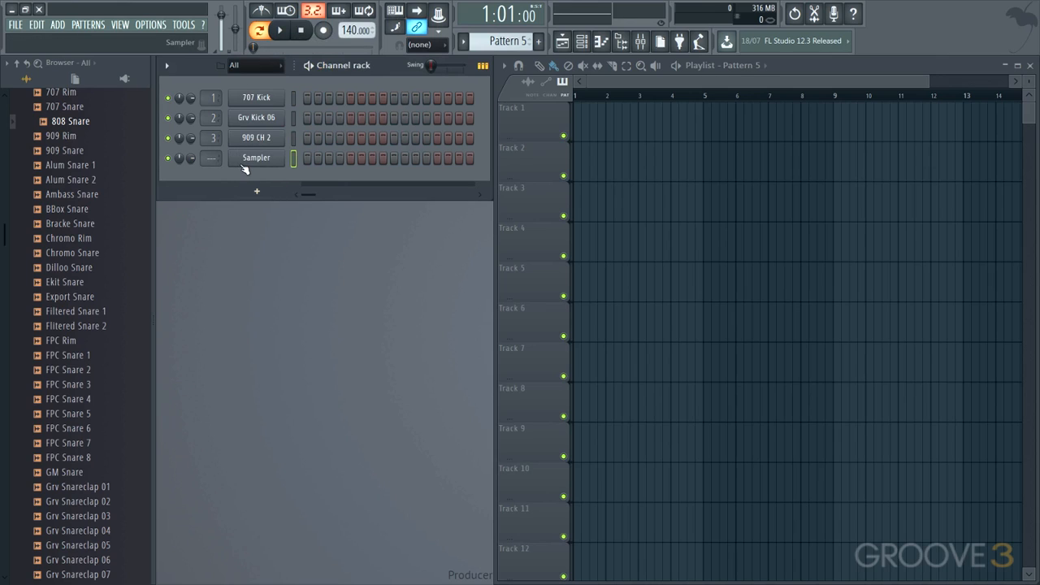
right_click(79, 122)
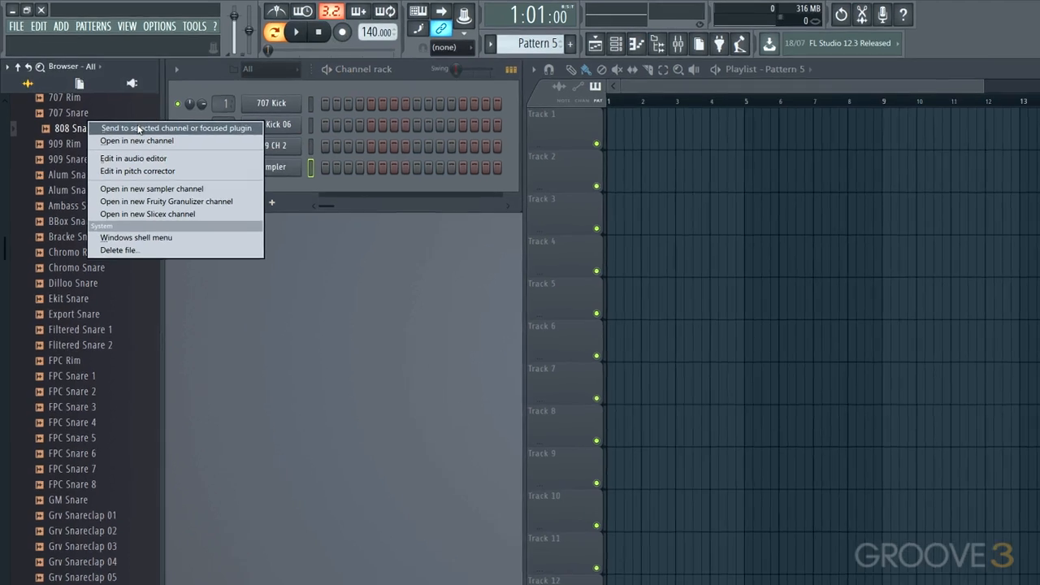
click(134, 122)
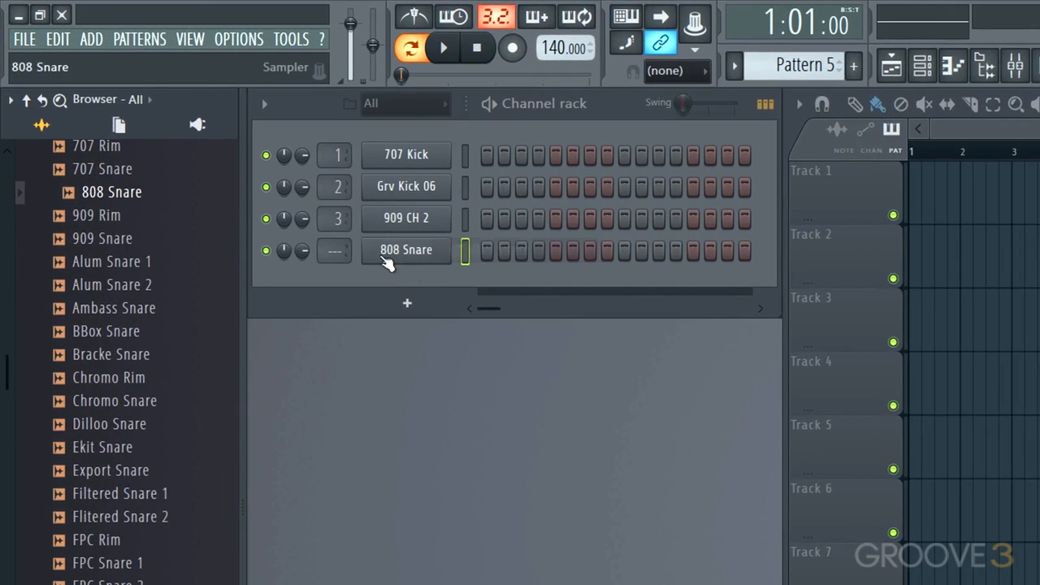
drag(346, 250, 346, 243)
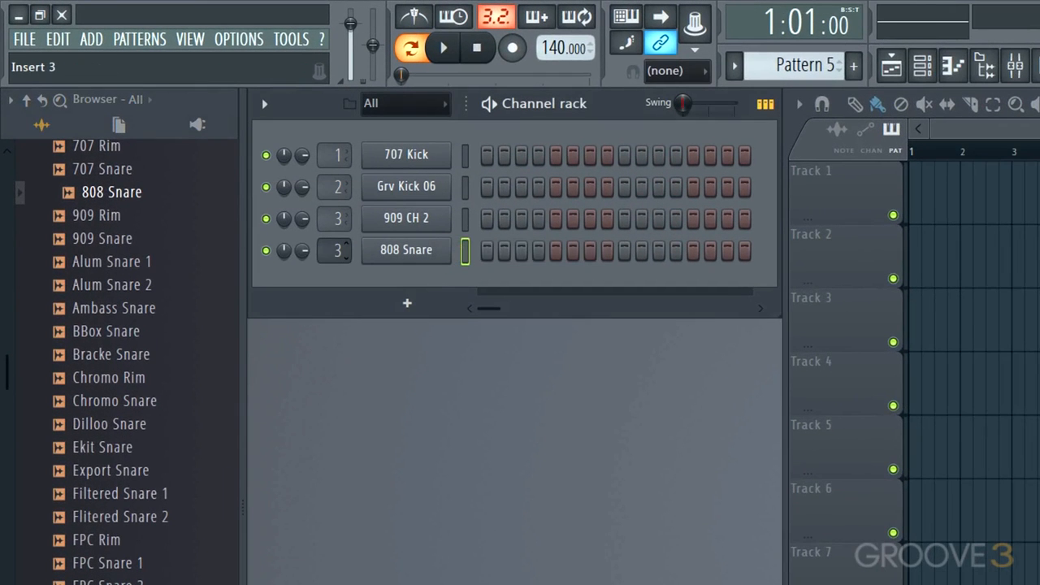
Step: Open the Percussion folder, preview several samples, and add FPC Ice Crack as a new channel
scroll(138, 222, up, 4)
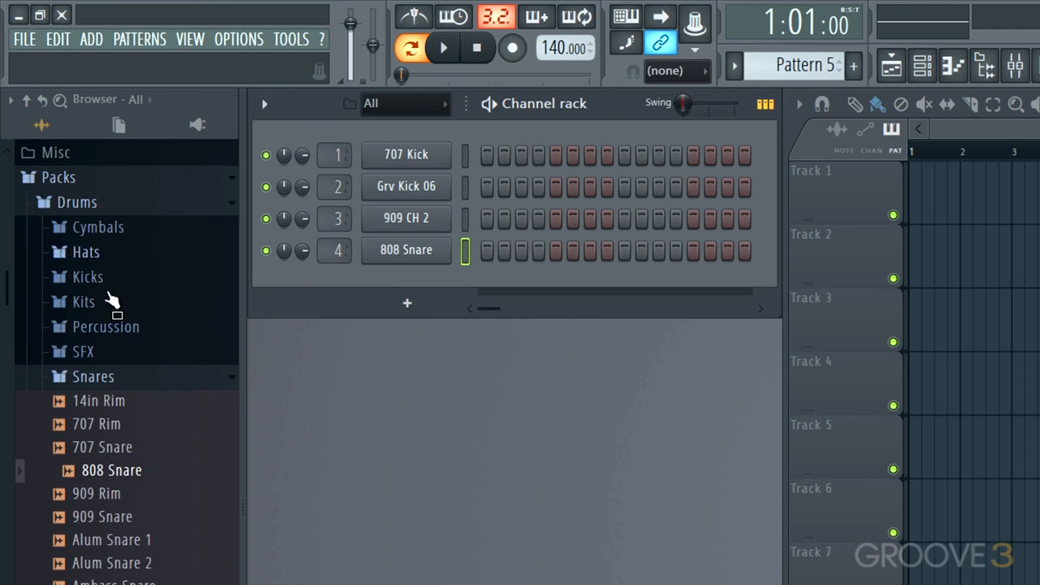
click(96, 378)
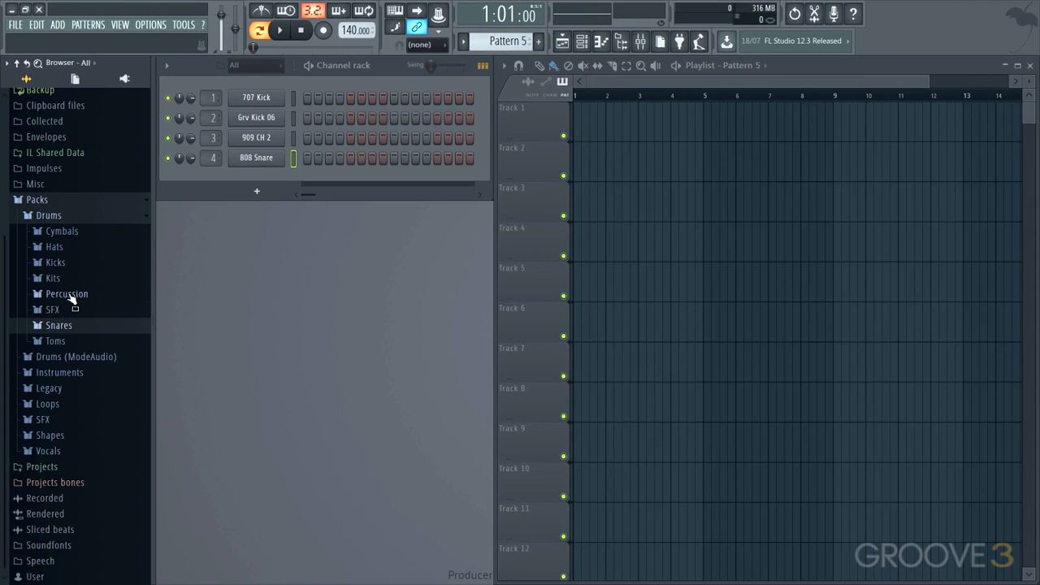
click(68, 293)
scroll(63, 336, down, 4)
click(73, 294)
click(68, 356)
click(70, 396)
click(69, 353)
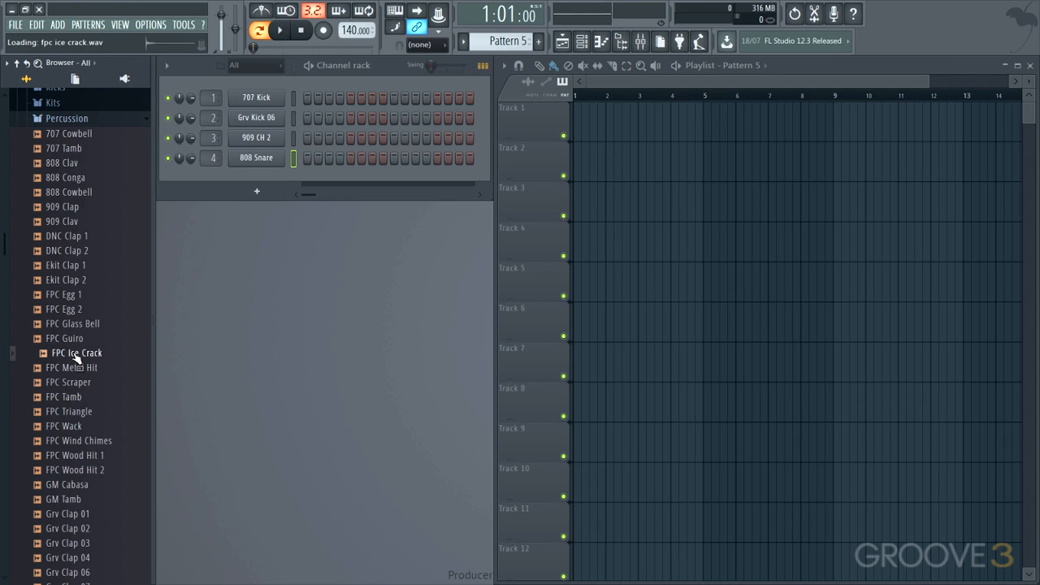
drag(77, 358, 211, 167)
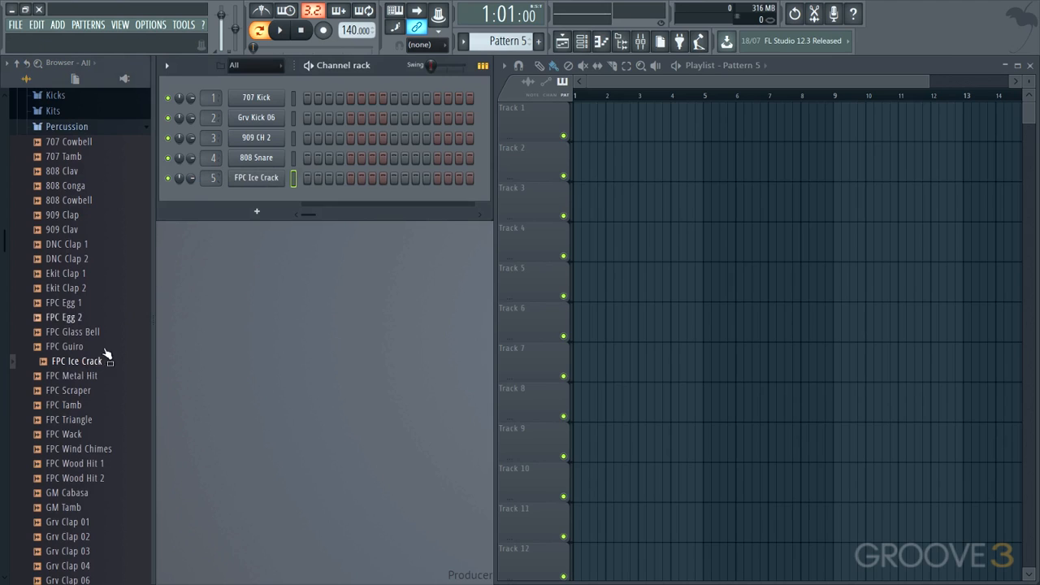
Step: Preview several clap samples and add Grv Clap 06 as a new channel
click(73, 551)
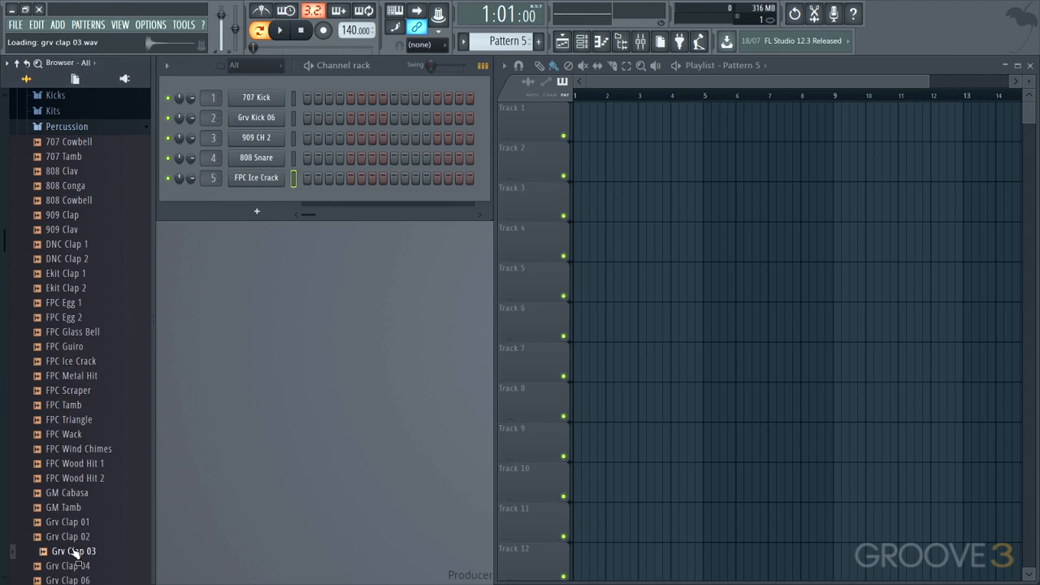
click(73, 566)
click(75, 523)
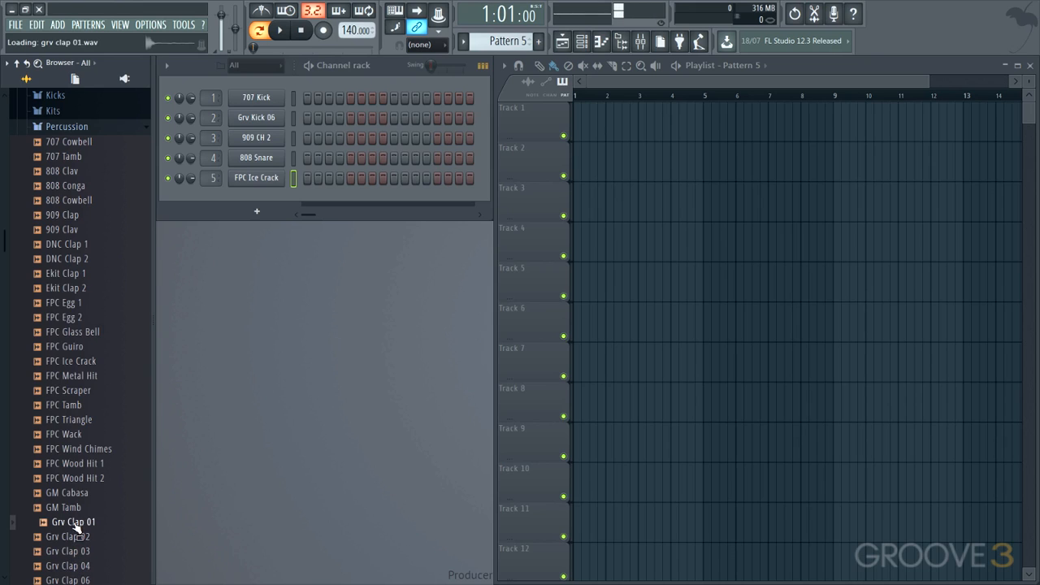
scroll(73, 537, down, 4)
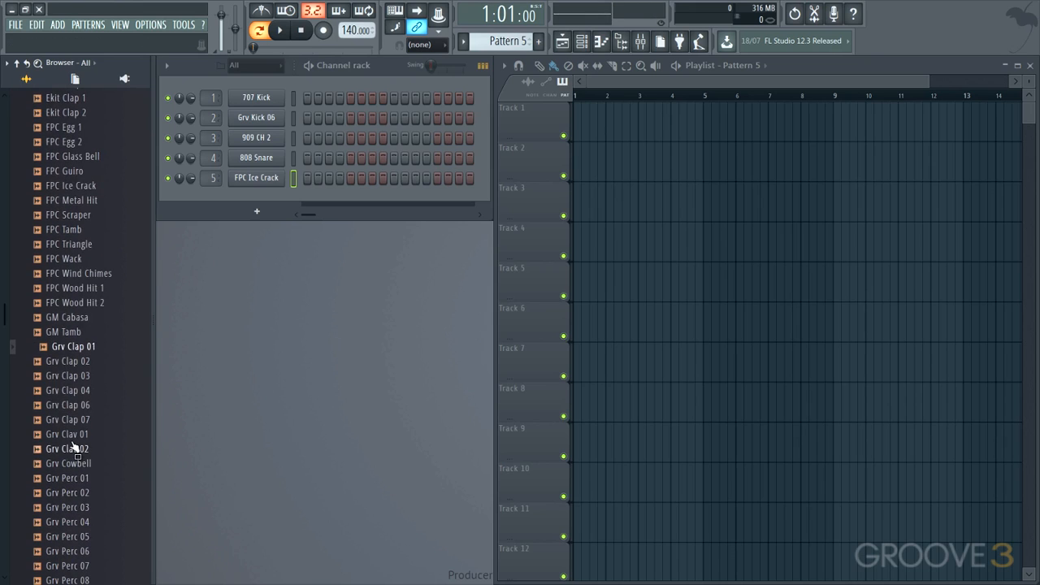
click(75, 450)
click(73, 419)
click(74, 405)
drag(74, 404, 277, 186)
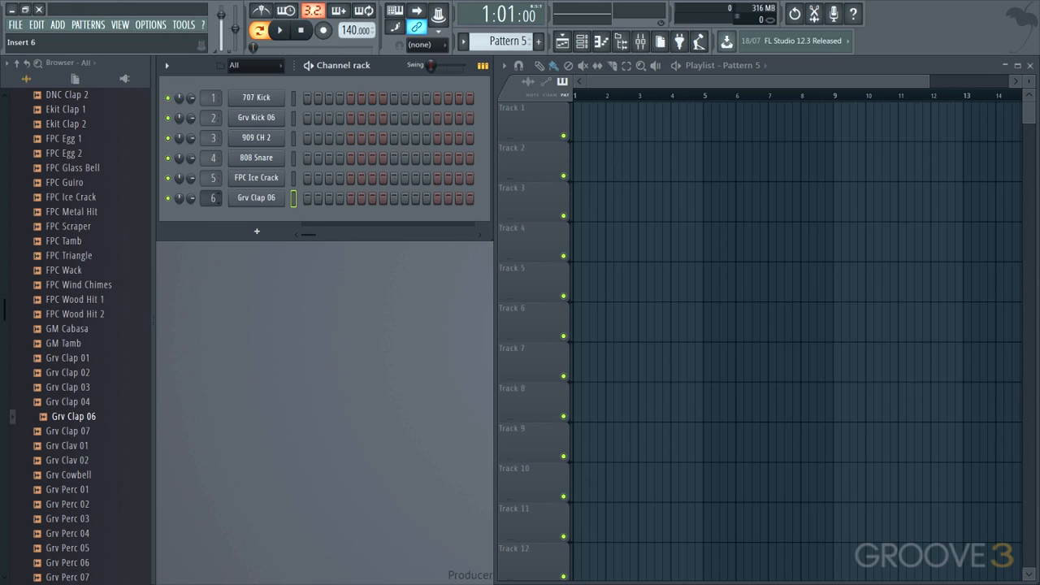
Step: Open the SFX folder and preview several effect samples
scroll(75, 199, up, 4)
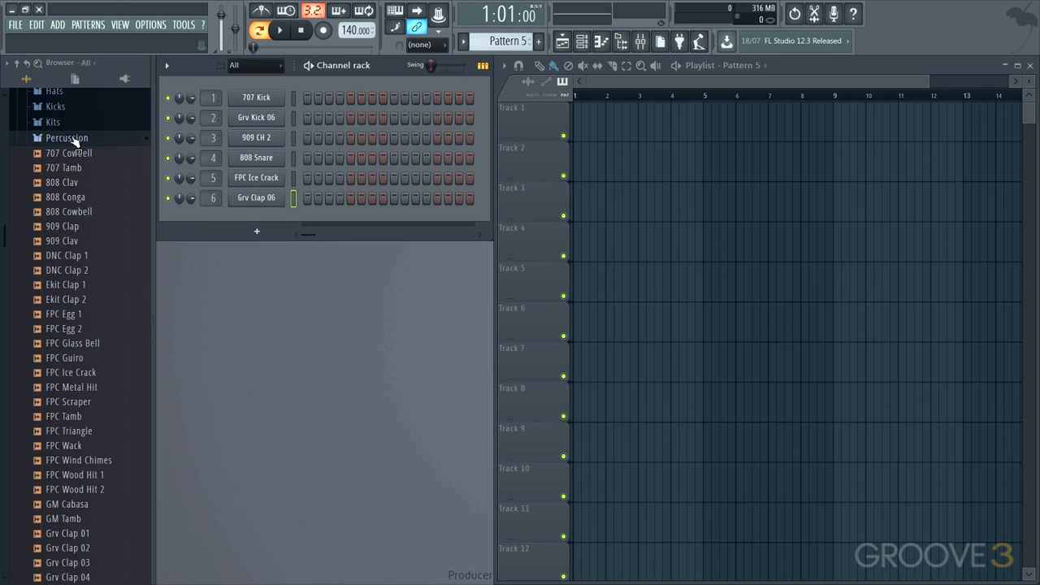
click(73, 140)
click(57, 311)
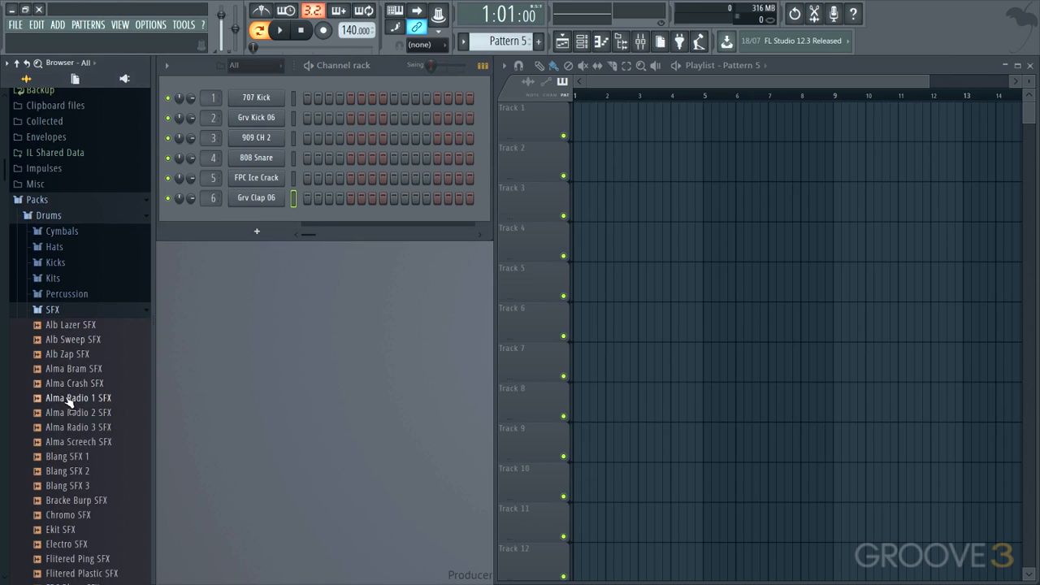
click(70, 400)
click(59, 471)
click(62, 516)
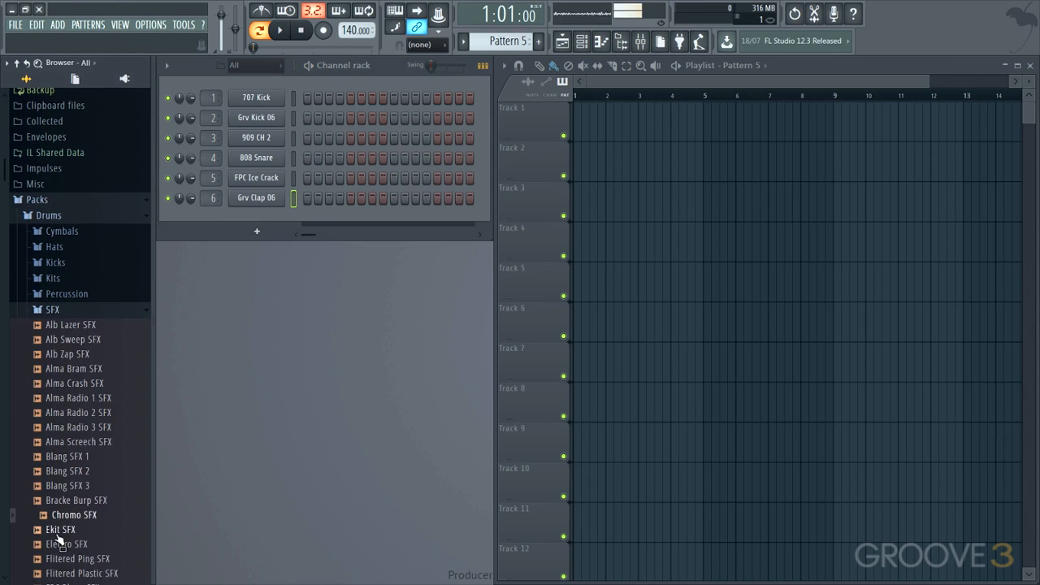
click(58, 530)
scroll(62, 538, down, 6)
click(65, 485)
click(68, 544)
scroll(76, 495, down, 4)
click(70, 457)
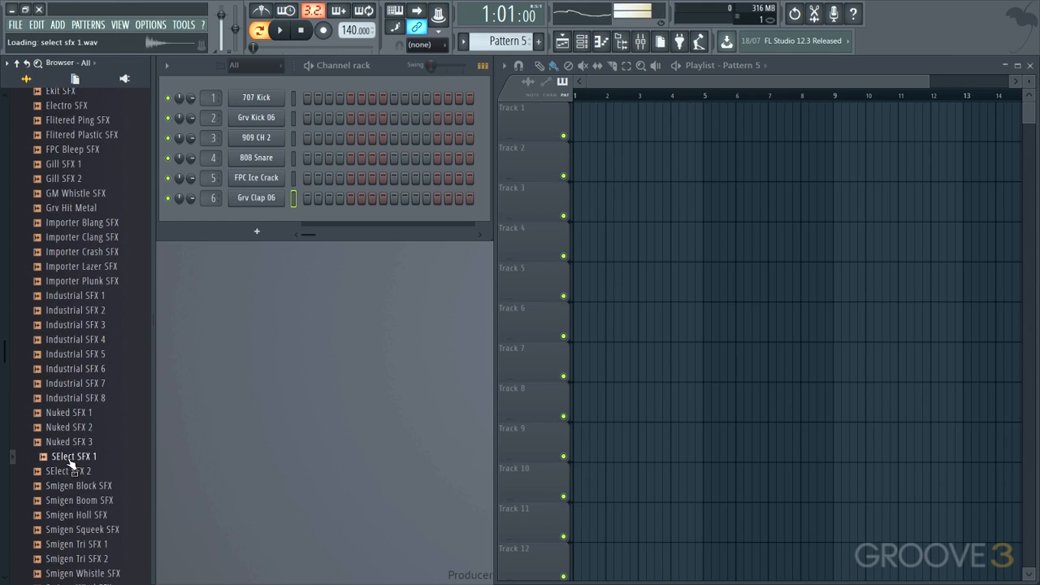
click(70, 529)
click(70, 544)
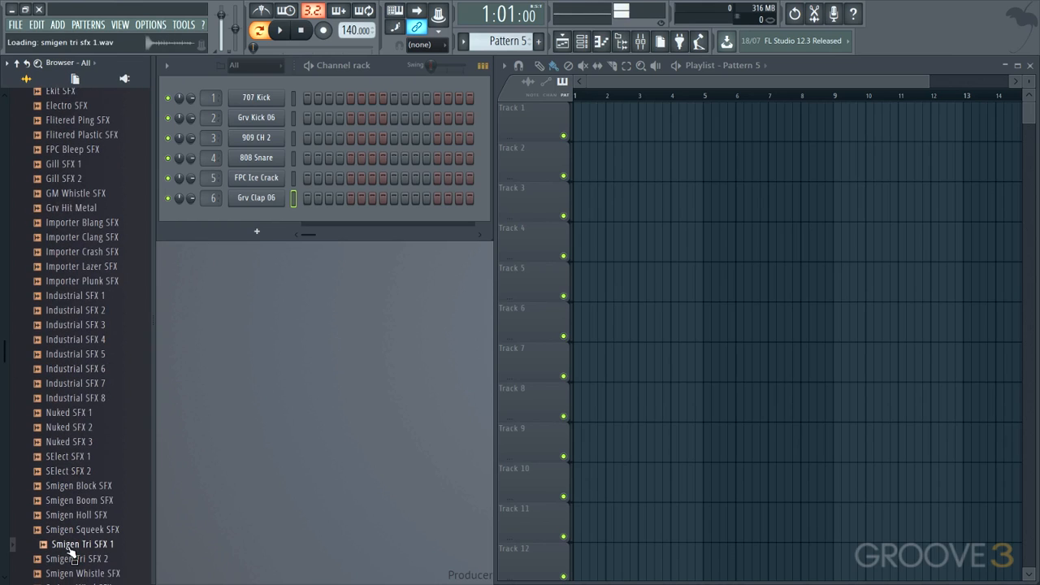
click(70, 559)
scroll(69, 545, down, 4)
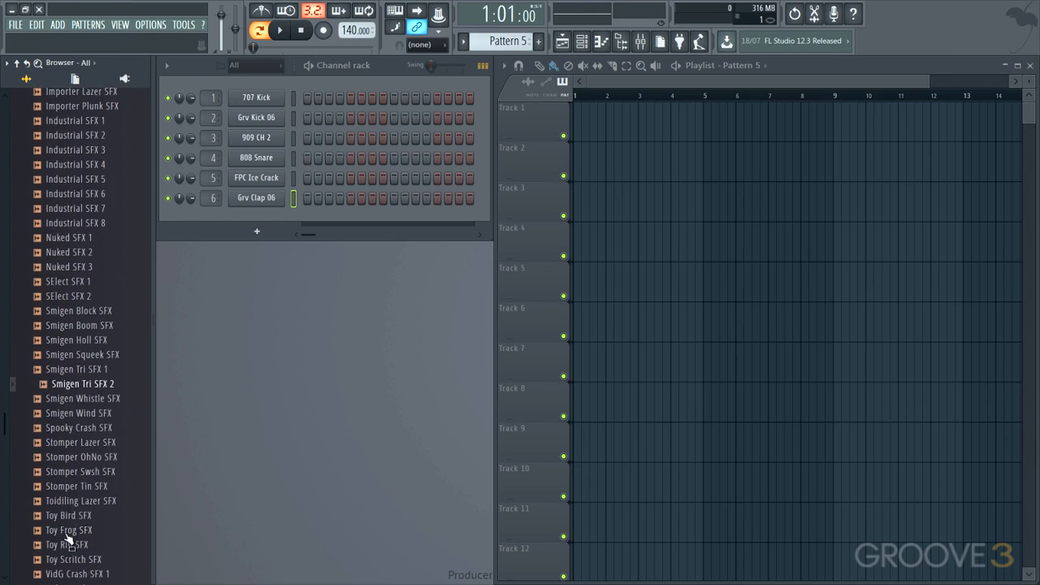
Step: Preview a few more effects and add Toidiling Lazer SFX as a new channel
click(70, 500)
click(70, 486)
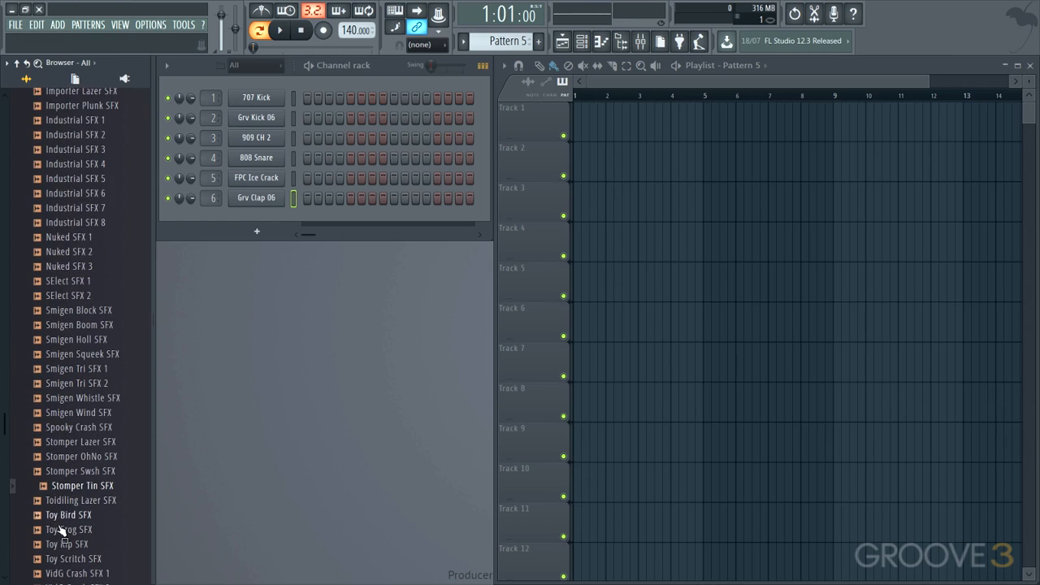
click(66, 492)
click(67, 500)
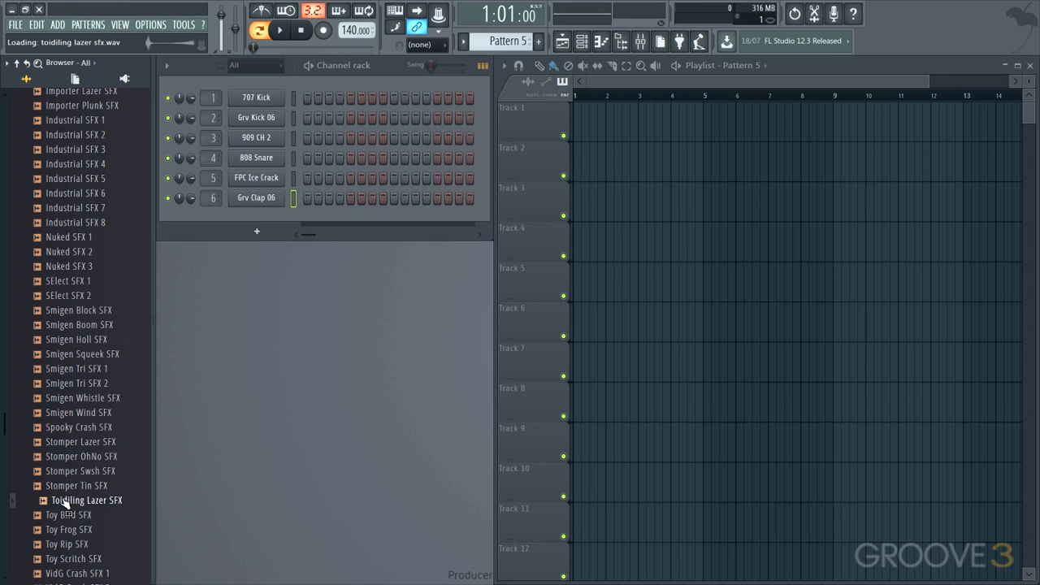
drag(67, 504, 219, 202)
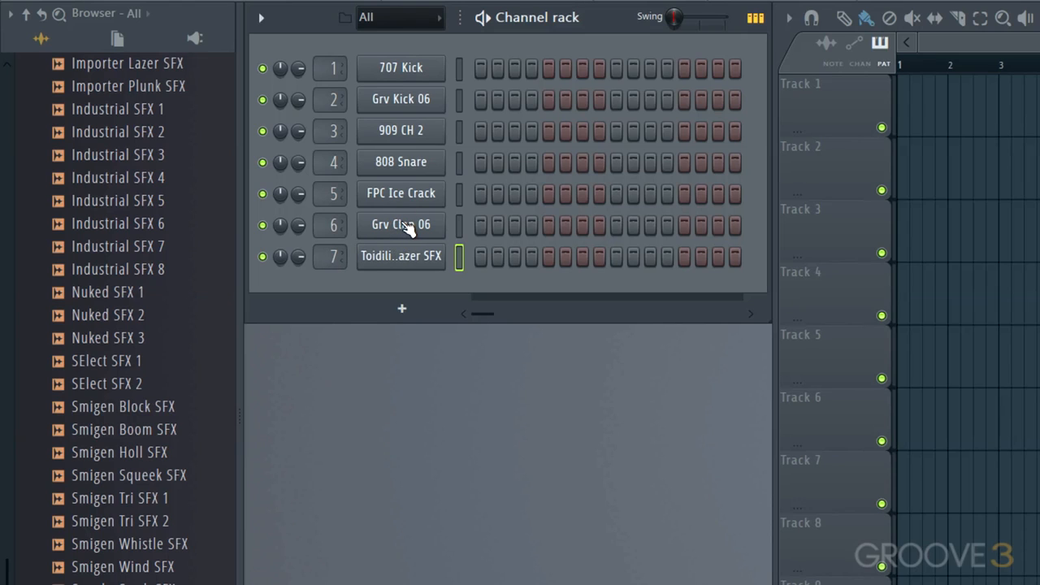
Step: Open the Grv Clap 06 channel settings and replace its sample with FPC Egg 2.wav
click(403, 223)
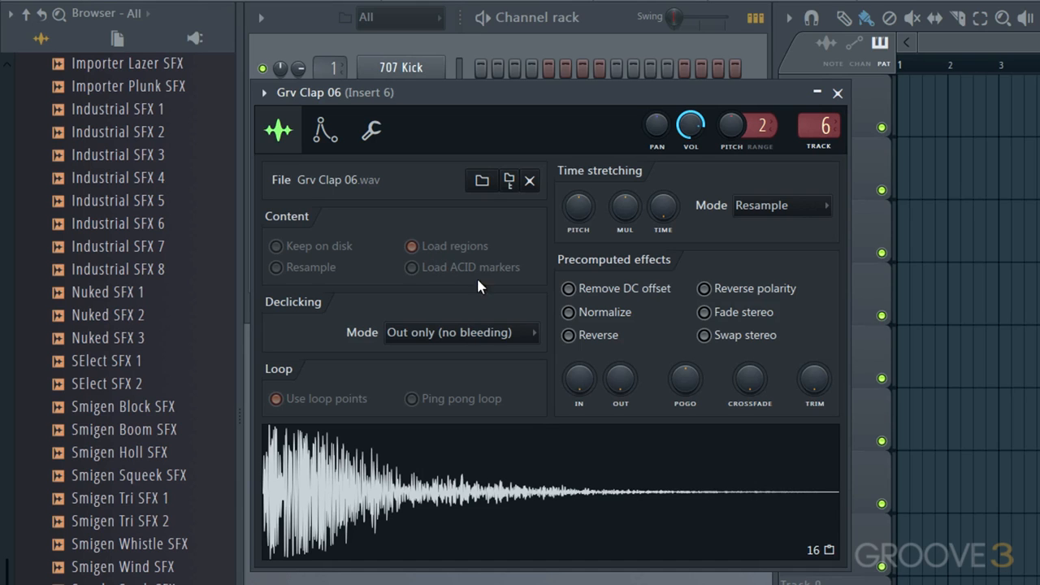
click(482, 183)
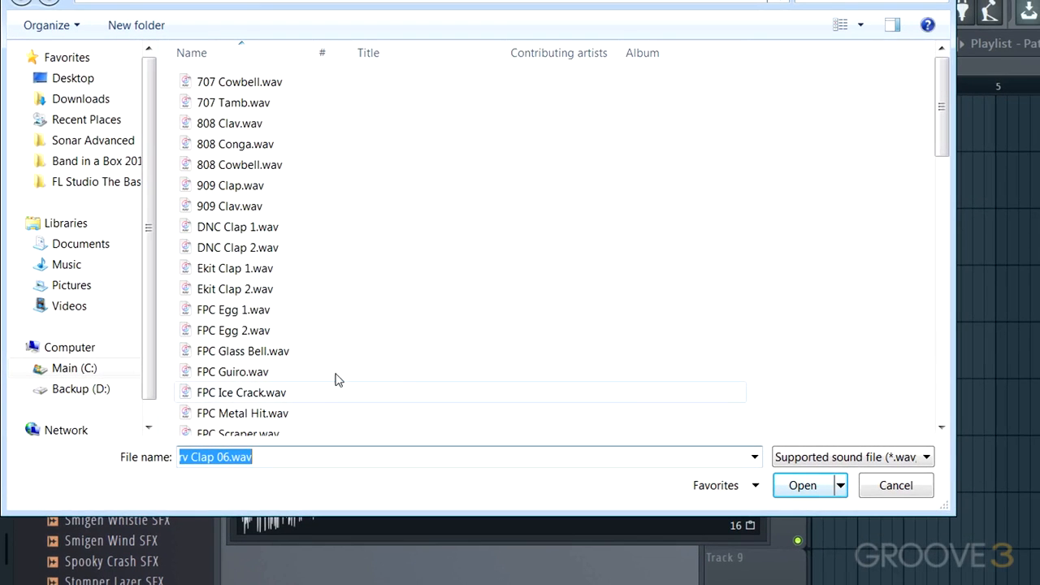
click(243, 333)
double_click(243, 333)
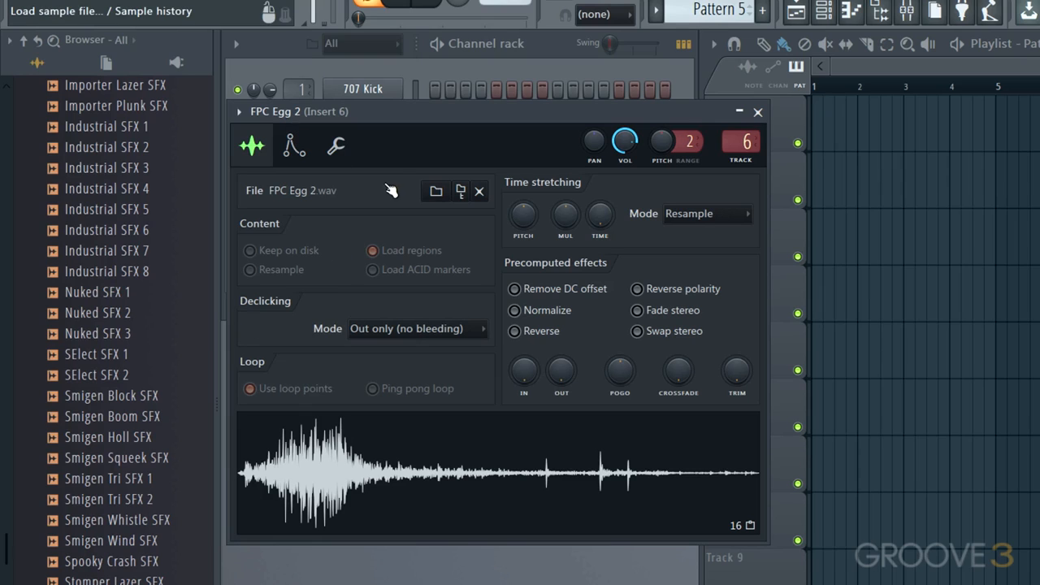
Step: Locate the channel's sample in the browser, view its envelope and miscellaneous settings pages, and close the window
click(460, 191)
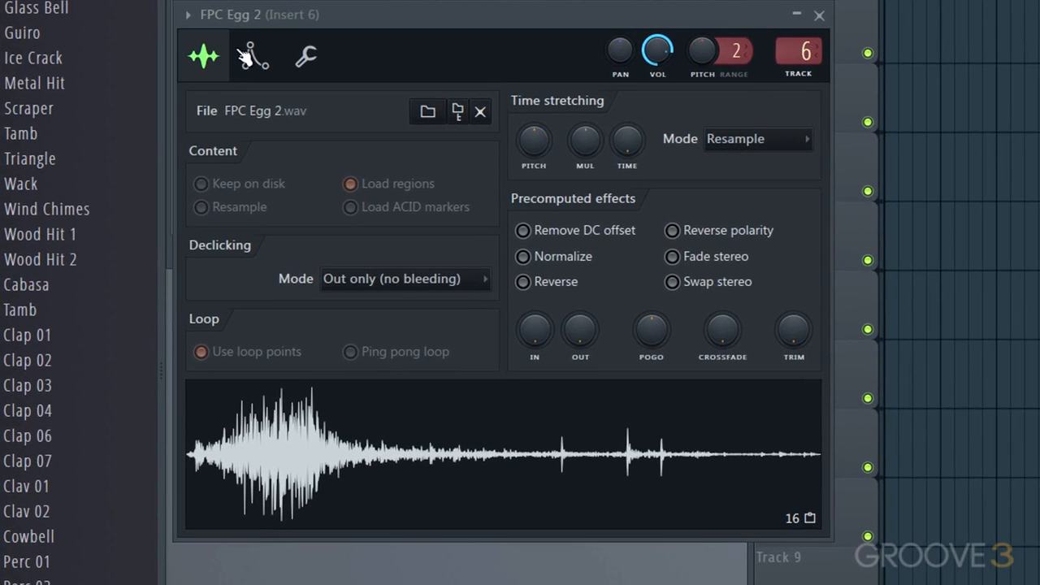
click(293, 147)
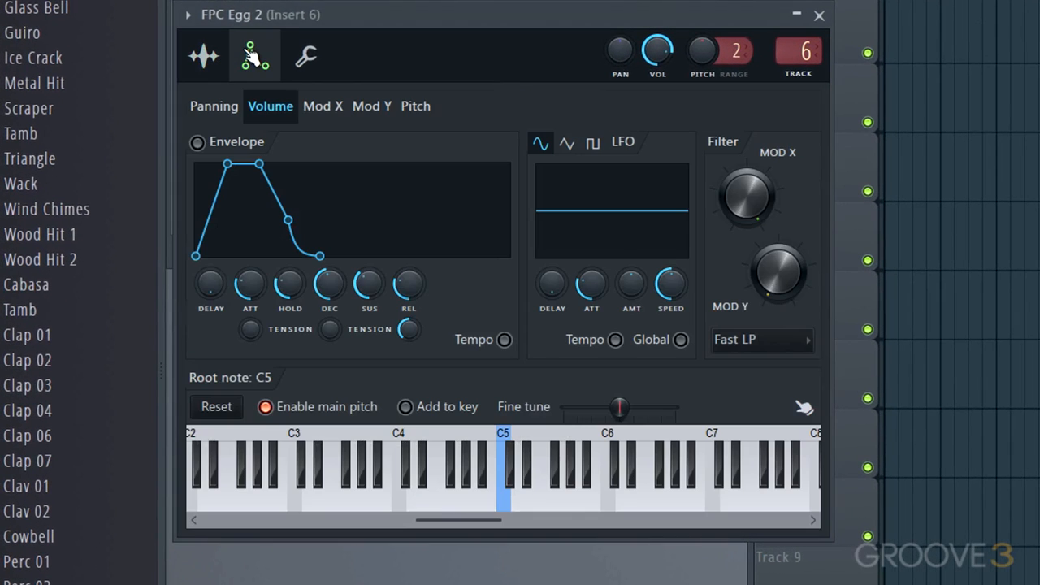
click(307, 59)
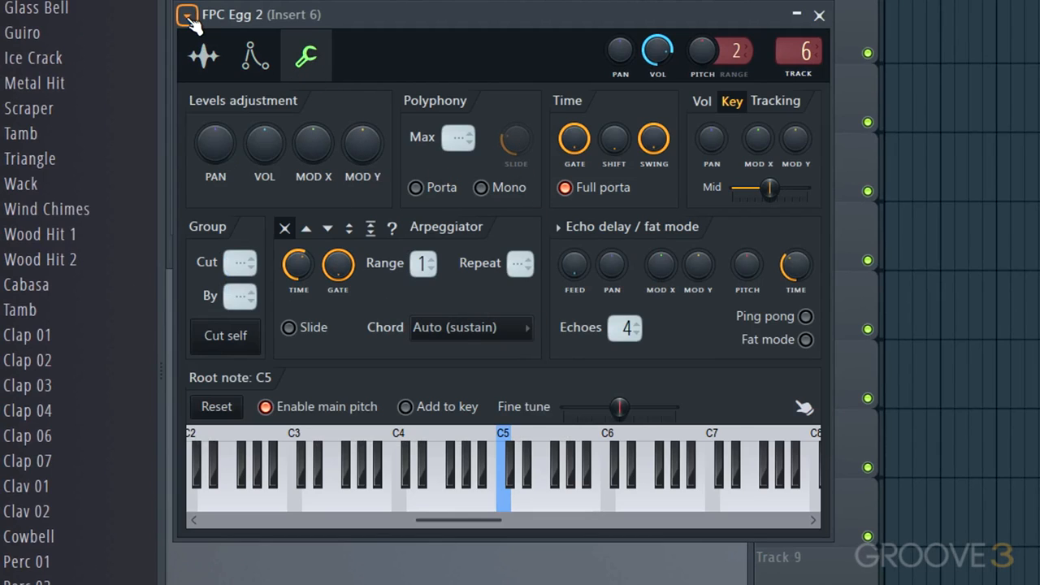
click(818, 15)
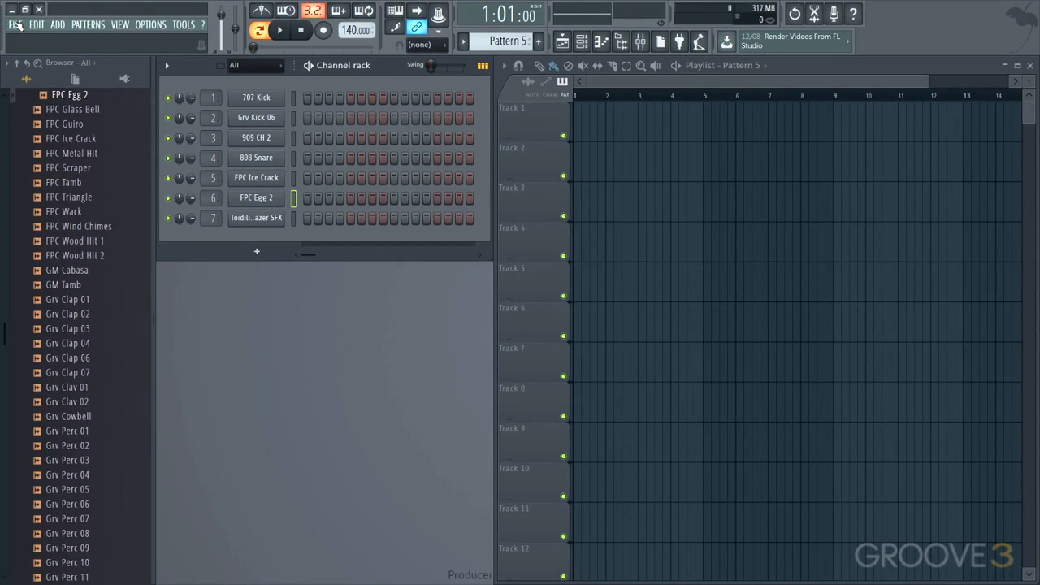
Step: Save the project as Channel Rack in the Projects folder under FL Studio The Basics
click(16, 25)
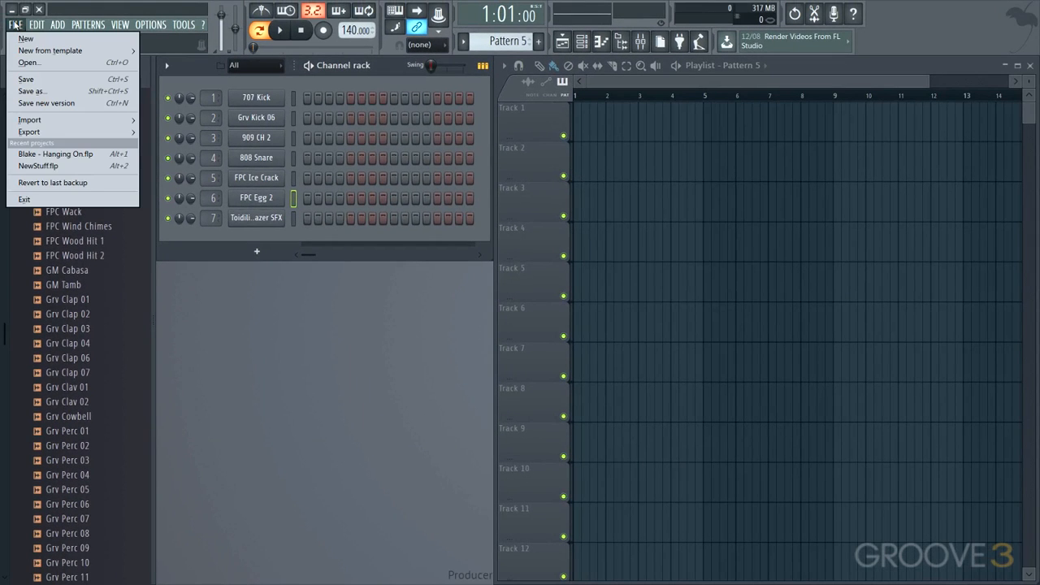
click(26, 89)
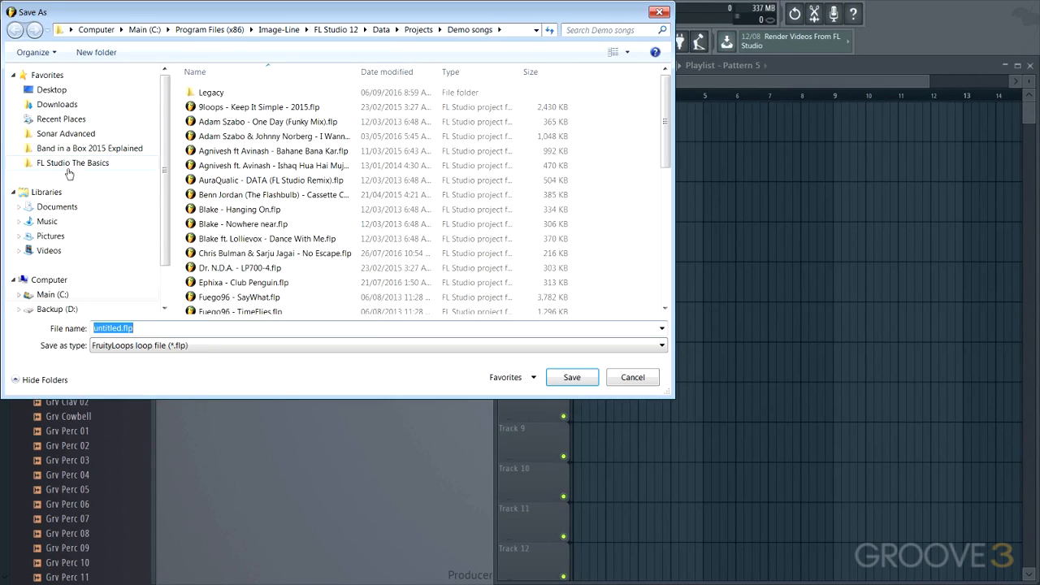
click(71, 165)
click(220, 109)
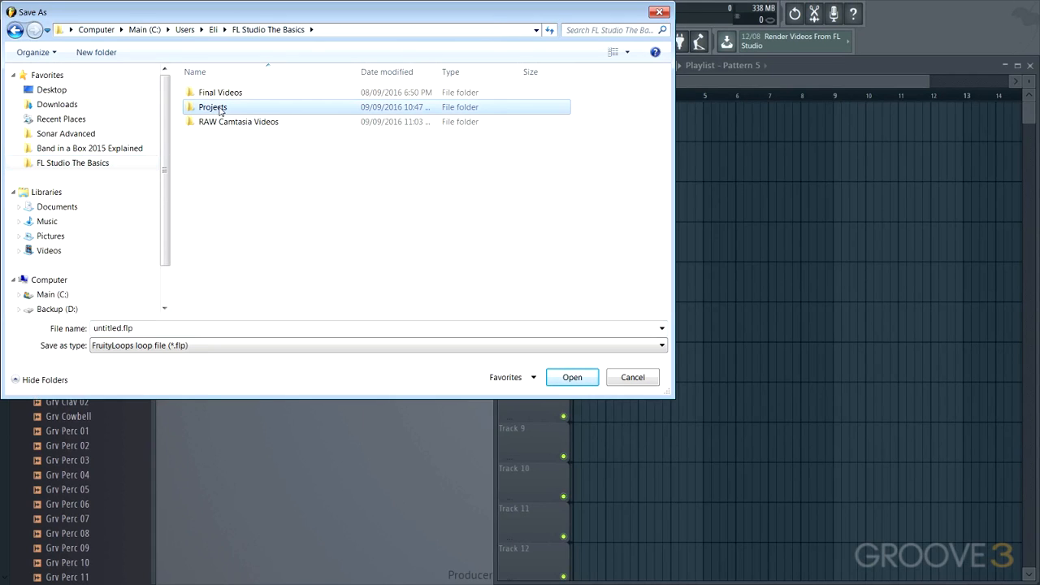
double_click(221, 108)
drag(140, 328, 96, 326)
text(T)
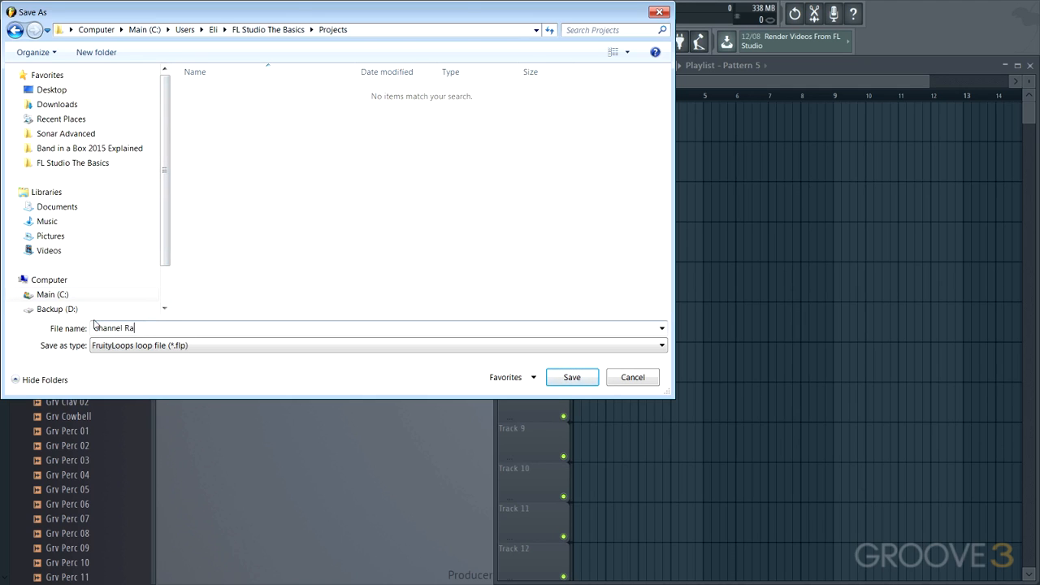
text(hannel Rack)
key(Return)
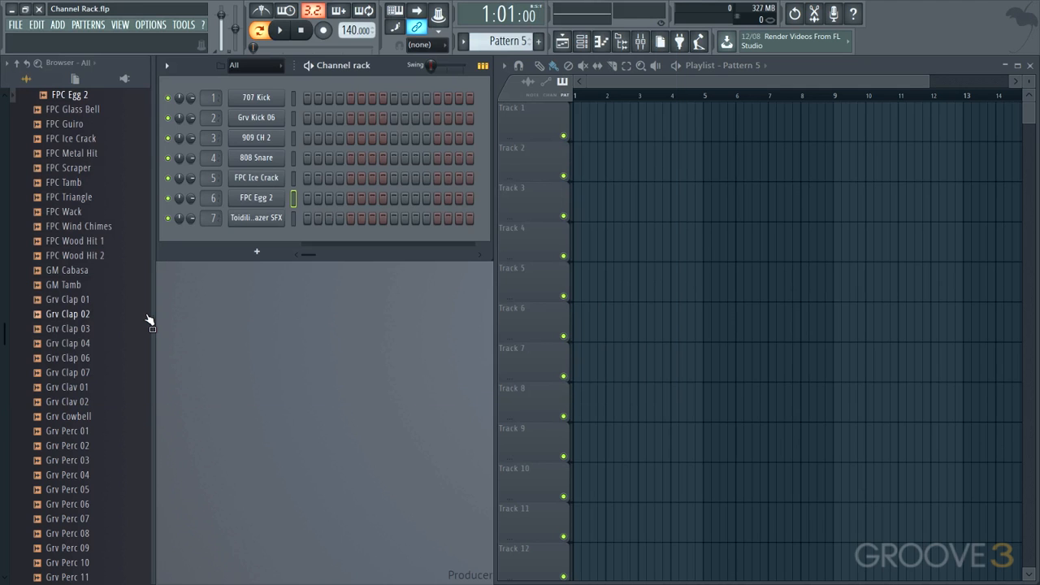